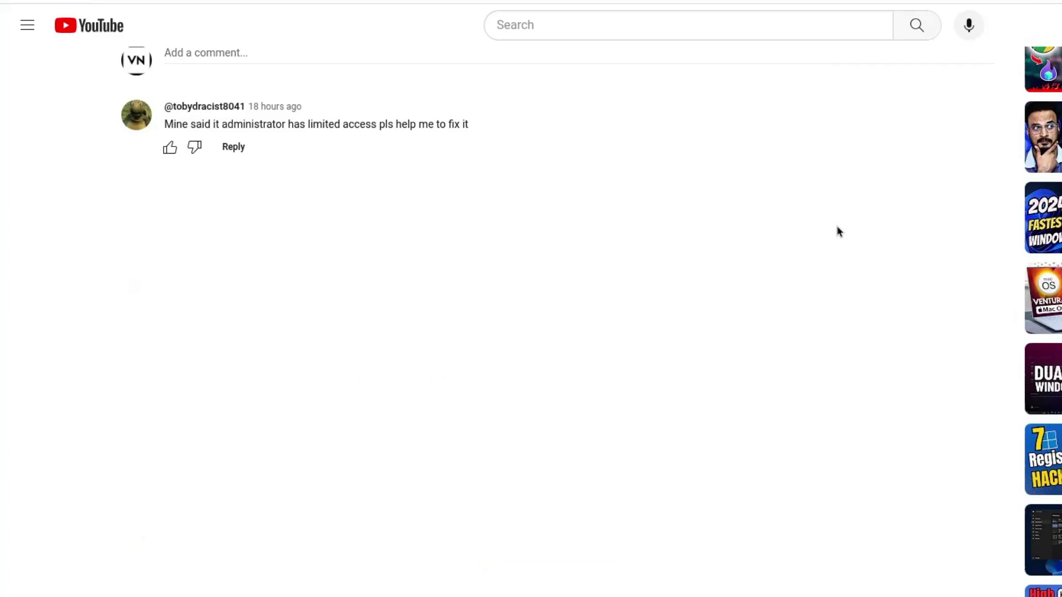
# Browse the channel's membership tiers and their perks, including King and Special members.
pyautogui.scroll(10, 836, 230)
pyautogui.scroll(-3, 770, 297)
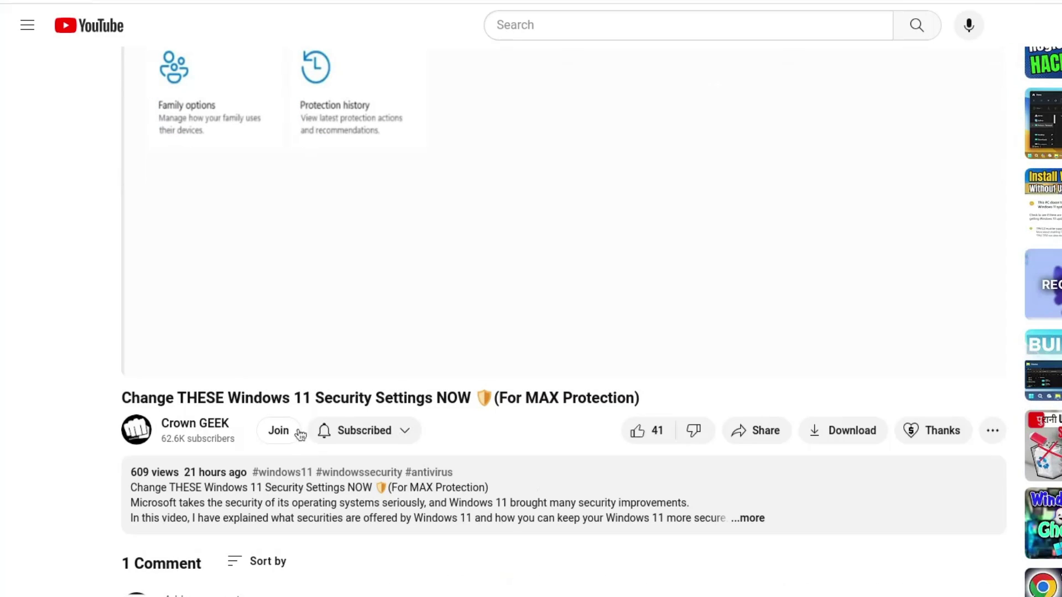
pyautogui.click(278, 437)
pyautogui.click(573, 420)
pyautogui.click(564, 500)
pyautogui.scroll(-2, 608, 487)
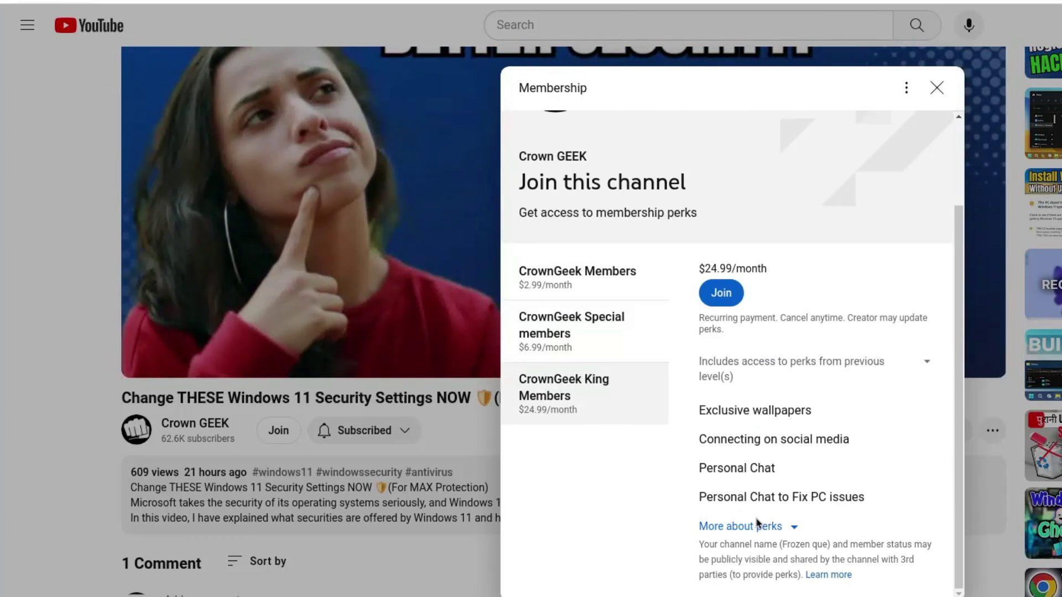
pyautogui.moveTo(699, 468); pyautogui.dragTo(786, 480)
pyautogui.moveTo(700, 498); pyautogui.dragTo(891, 501)
pyautogui.click(829, 419)
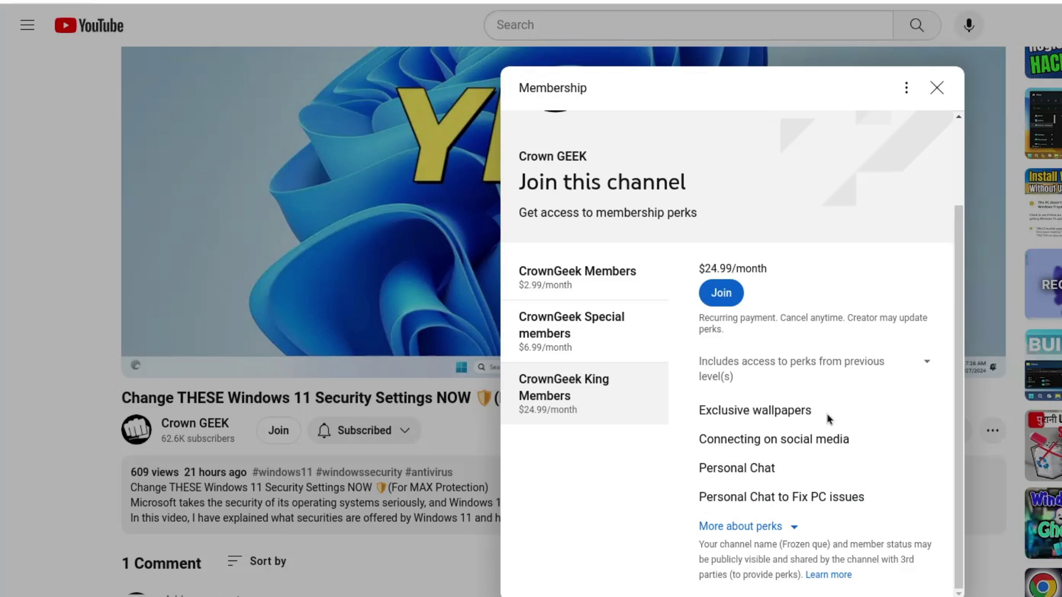
pyautogui.click(668, 322)
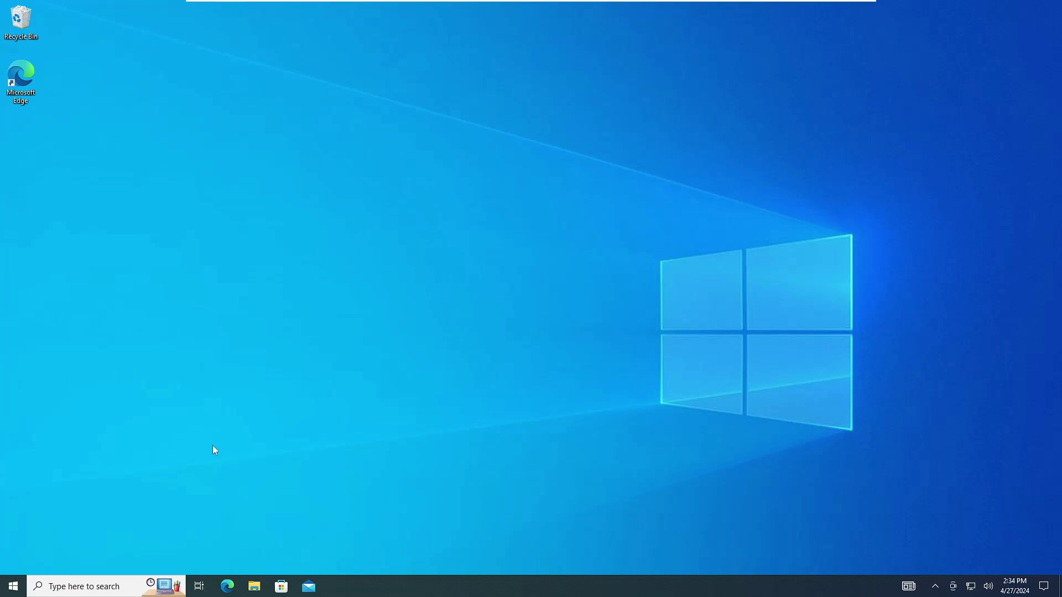
# Turn on system protection for drive C: from the Create a restore point settings.
pyautogui.click(137, 580)
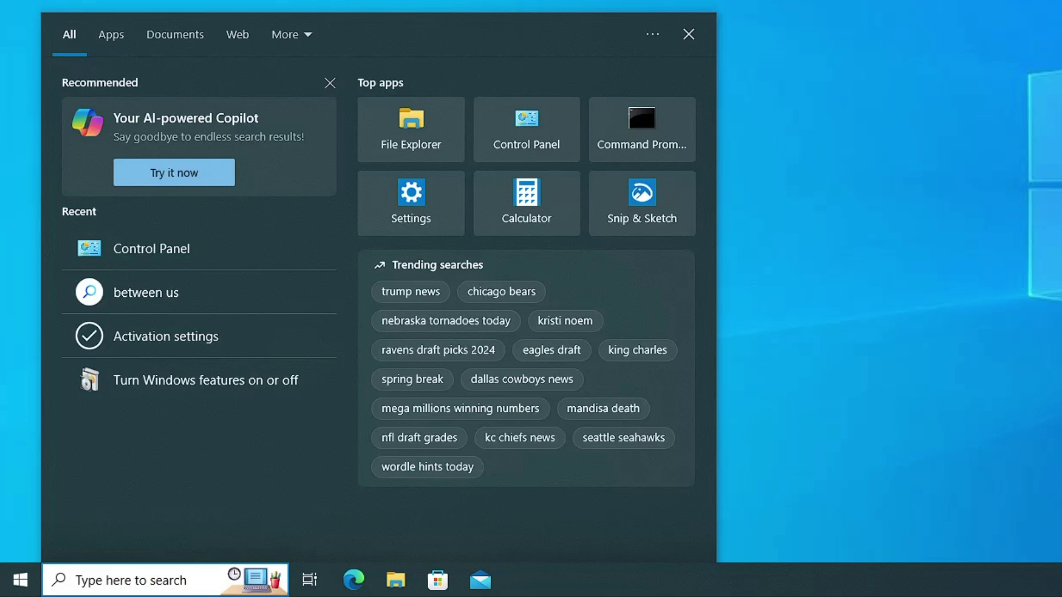
pyautogui.write('restore')
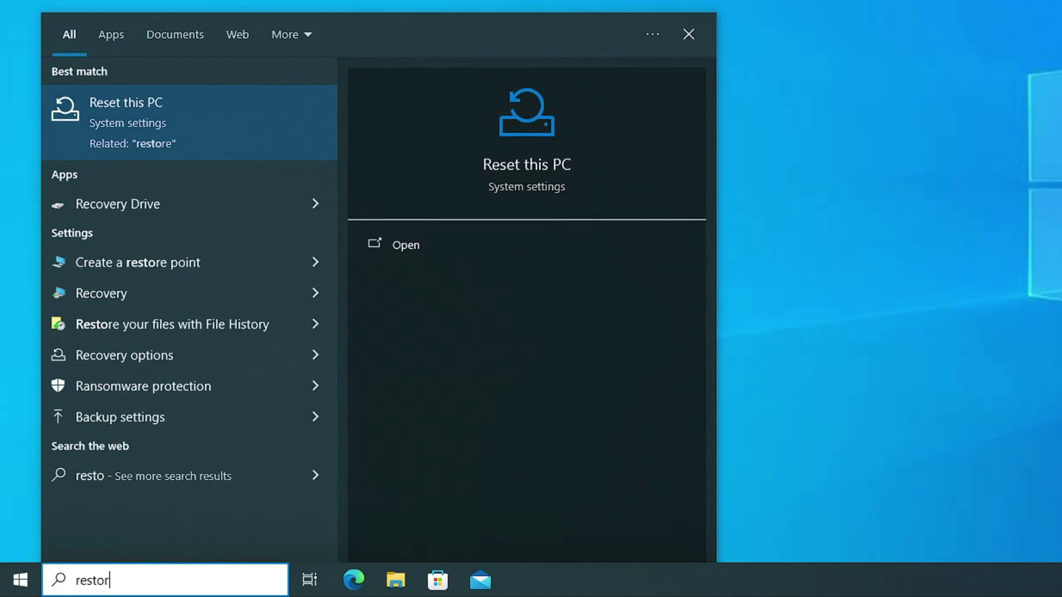
pyautogui.click(117, 100)
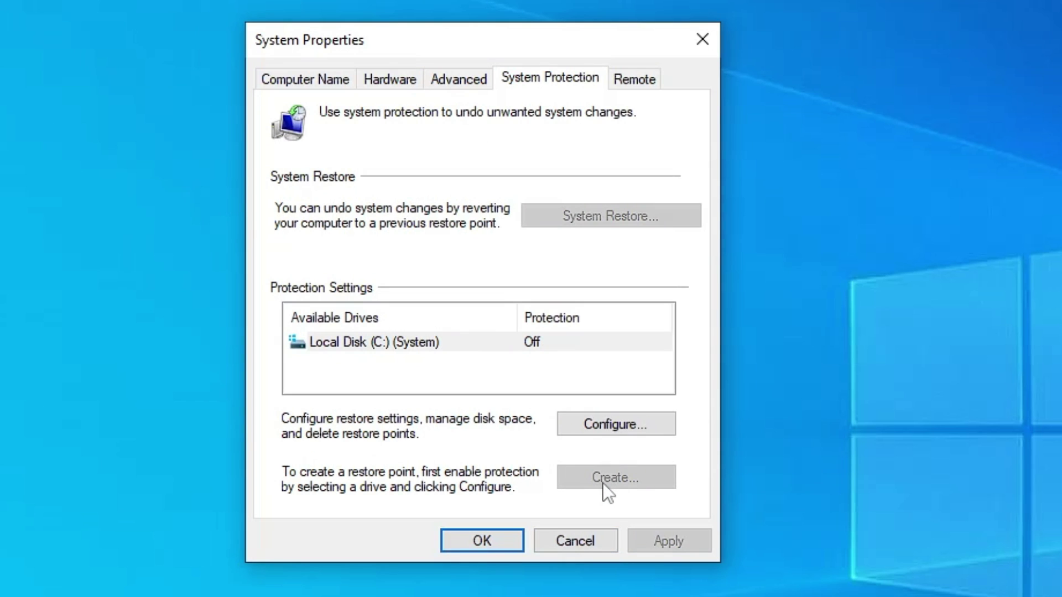
pyautogui.click(603, 430)
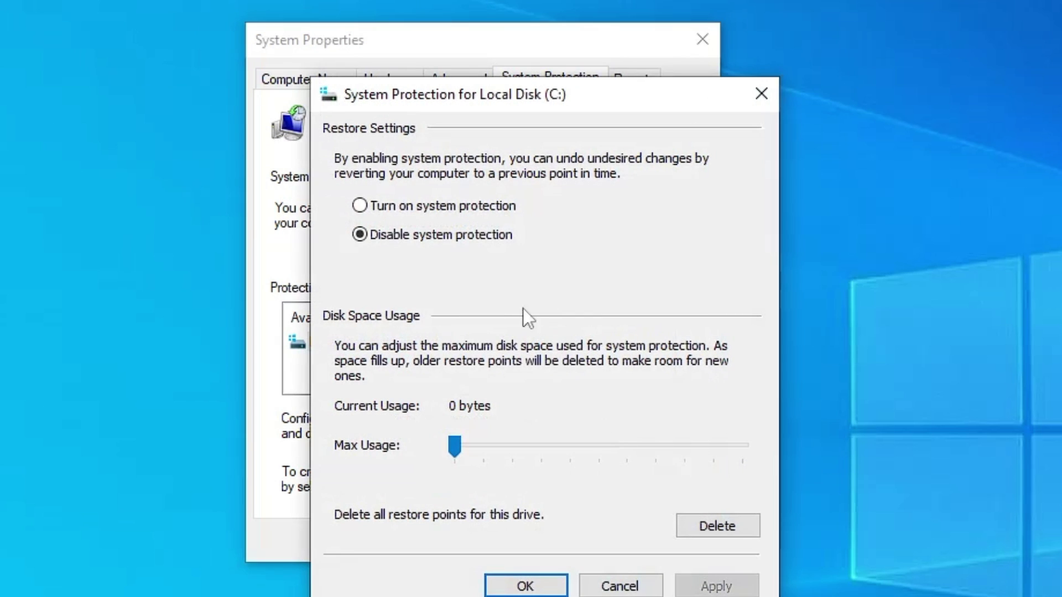
pyautogui.click(410, 200)
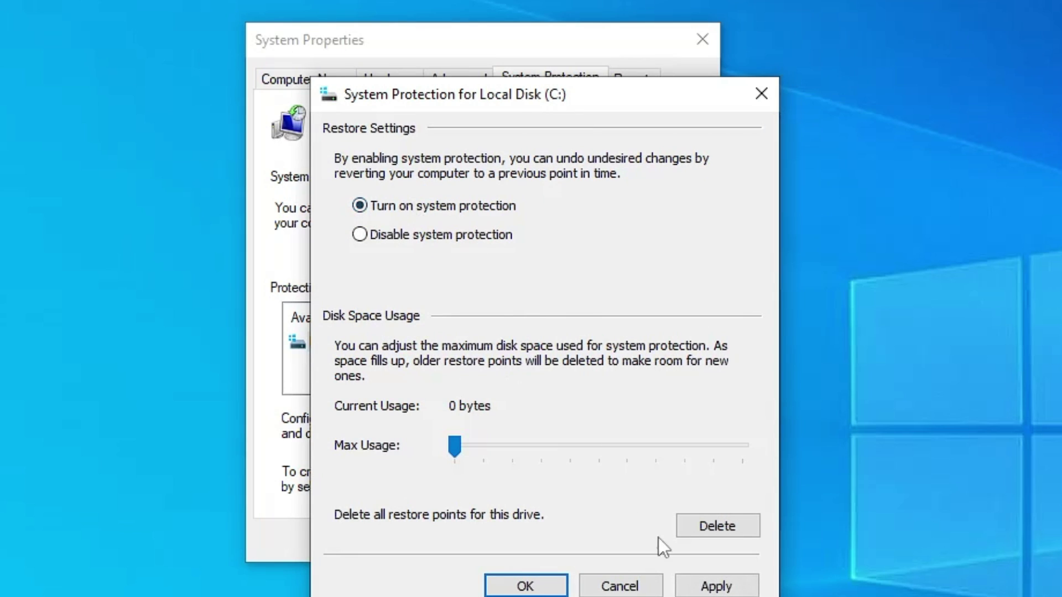
pyautogui.click(714, 585)
pyautogui.click(525, 586)
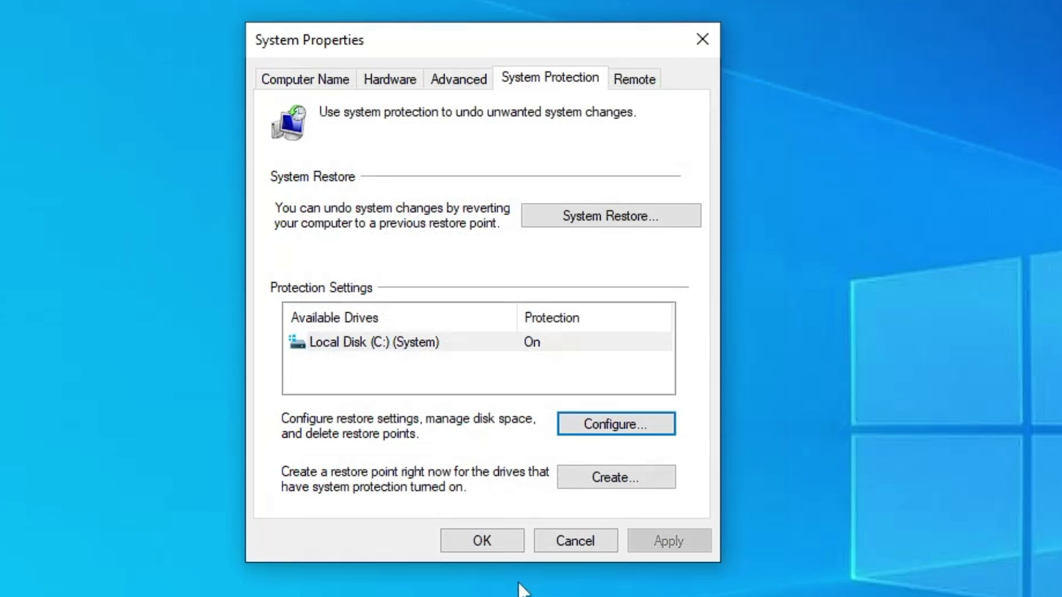
# Create a restore point named 'Win 10 Optimization' and close System Properties.
pyautogui.click(606, 478)
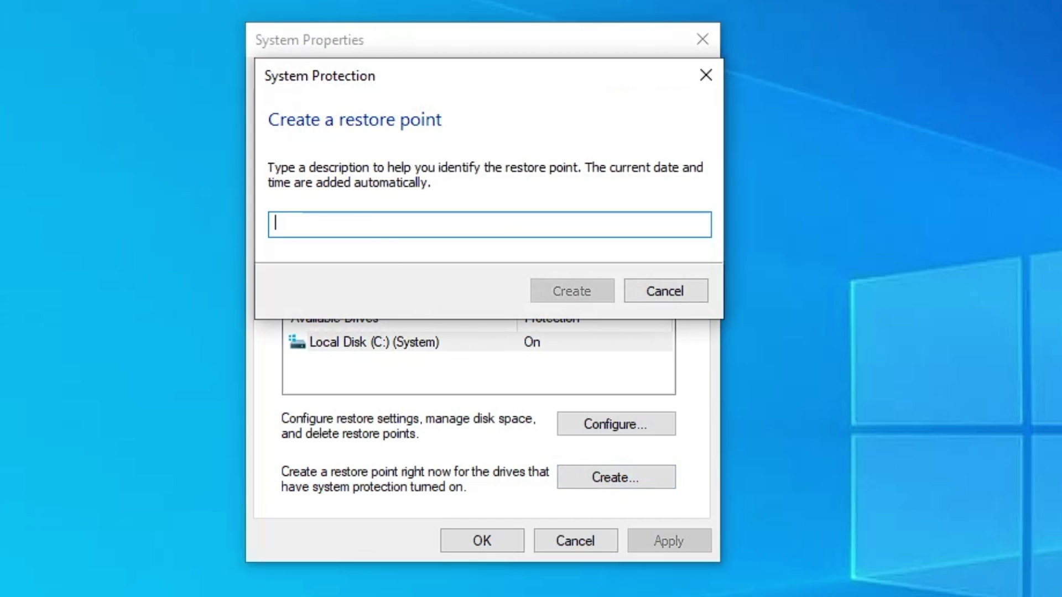
pyautogui.write('Qin')
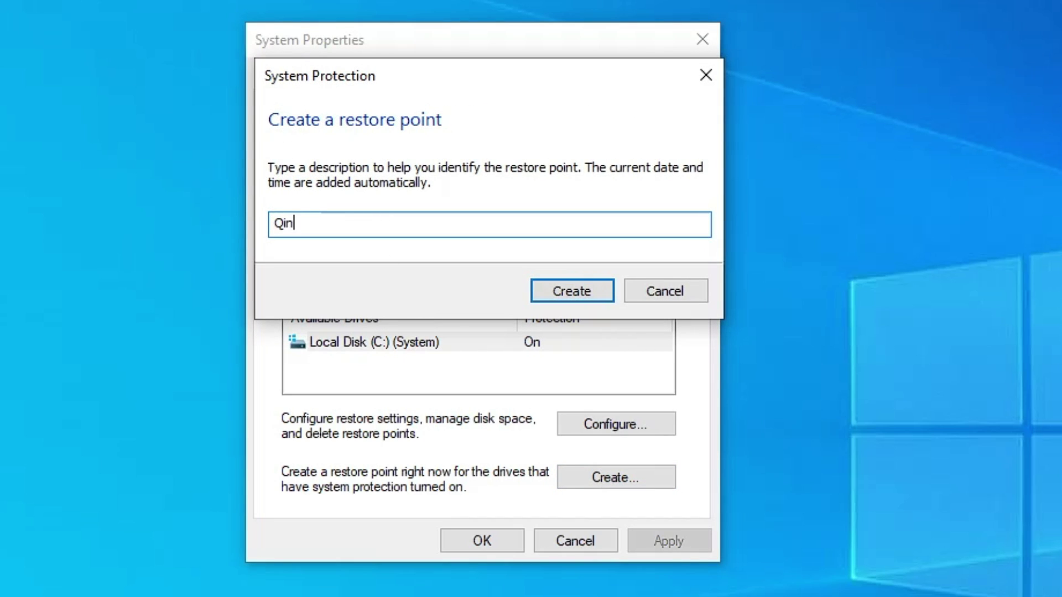
pyautogui.press('BackSpace')
pyautogui.write('Win 10 Optimization')
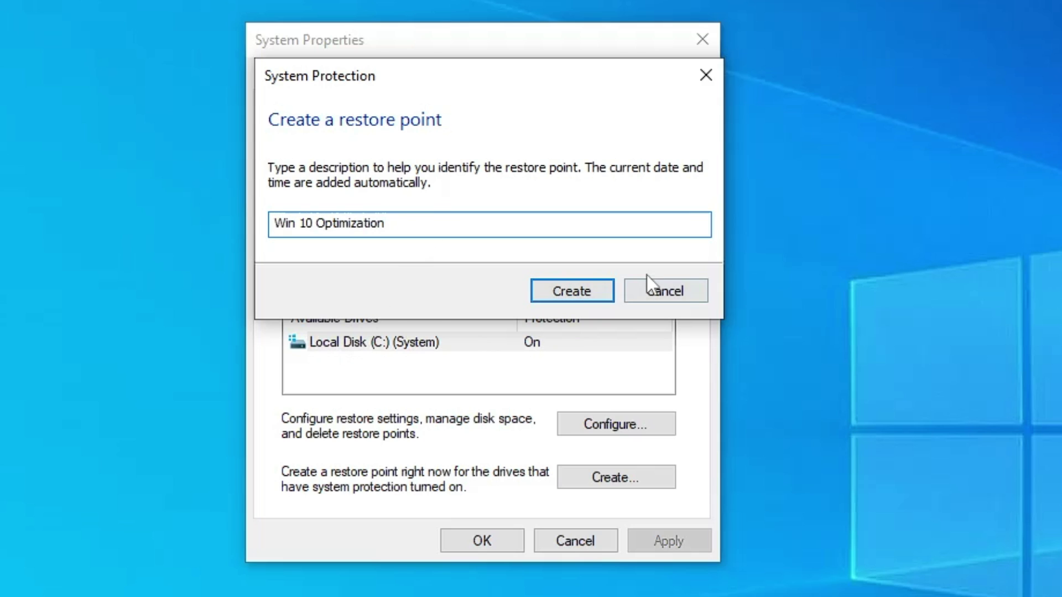
pyautogui.click(592, 290)
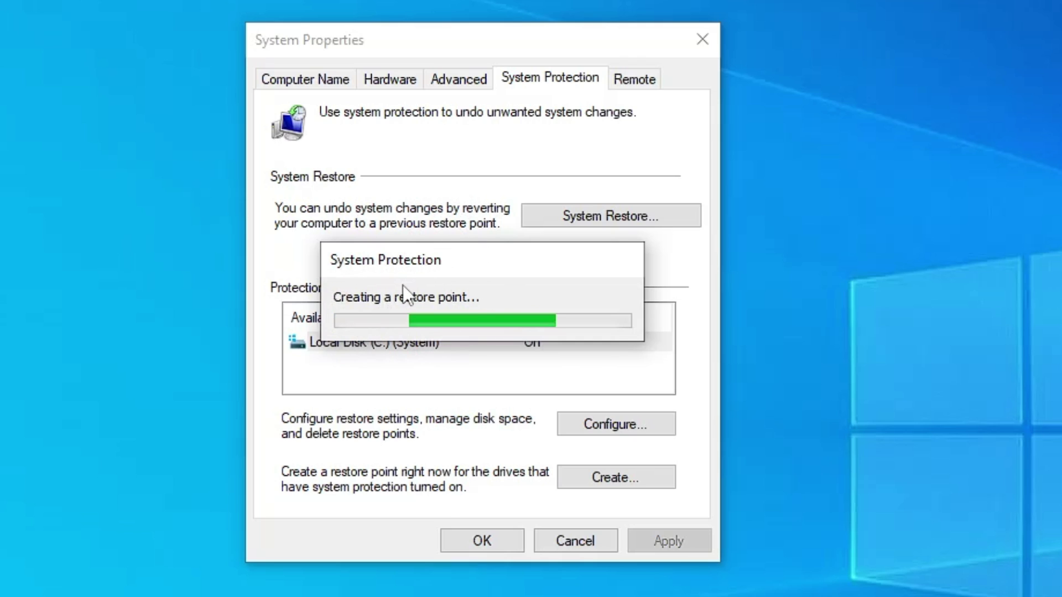
pyautogui.click(616, 314)
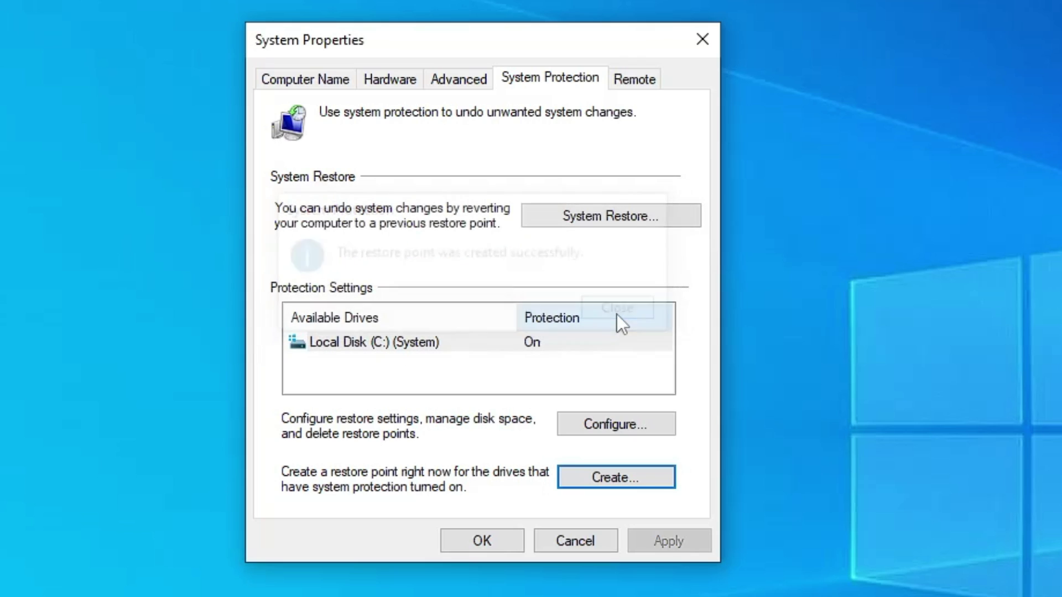
pyautogui.click(480, 545)
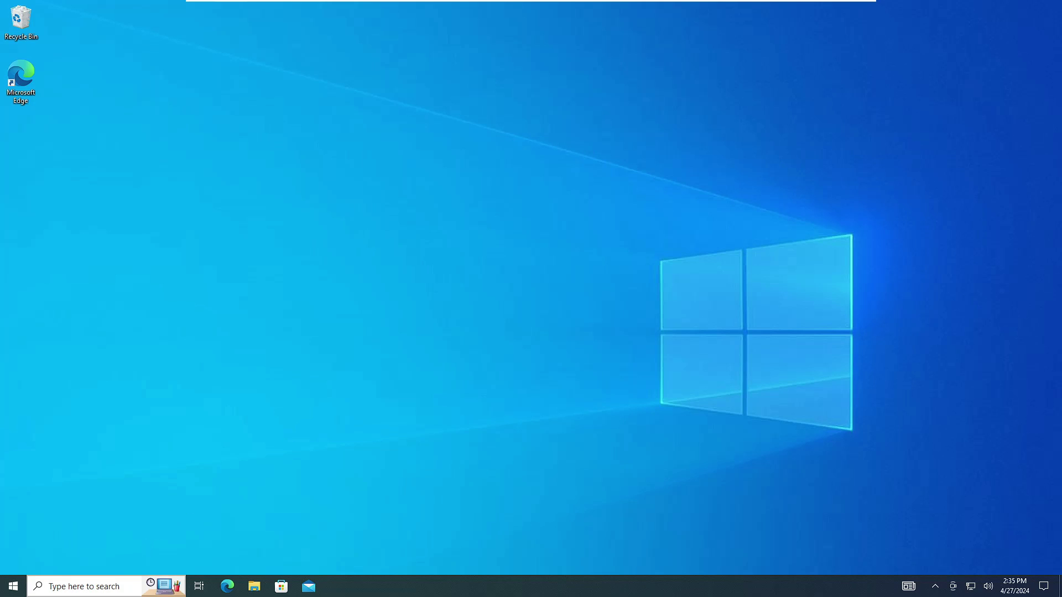
# Launch the Services console from a 'services' search and reposition its window.
pyautogui.click(111, 588)
pyautogui.write('services')
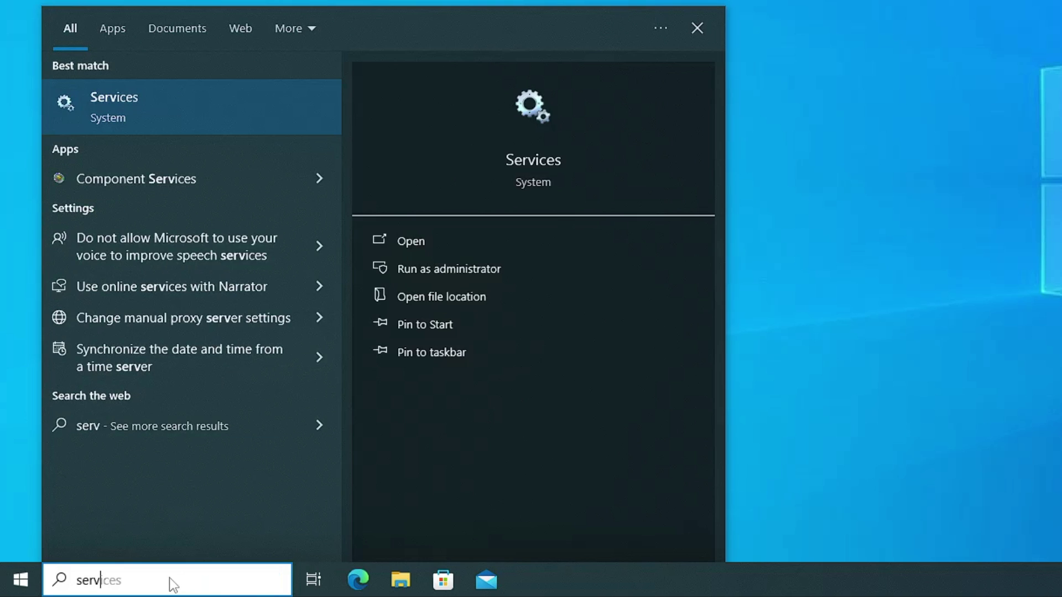
pyautogui.click(161, 109)
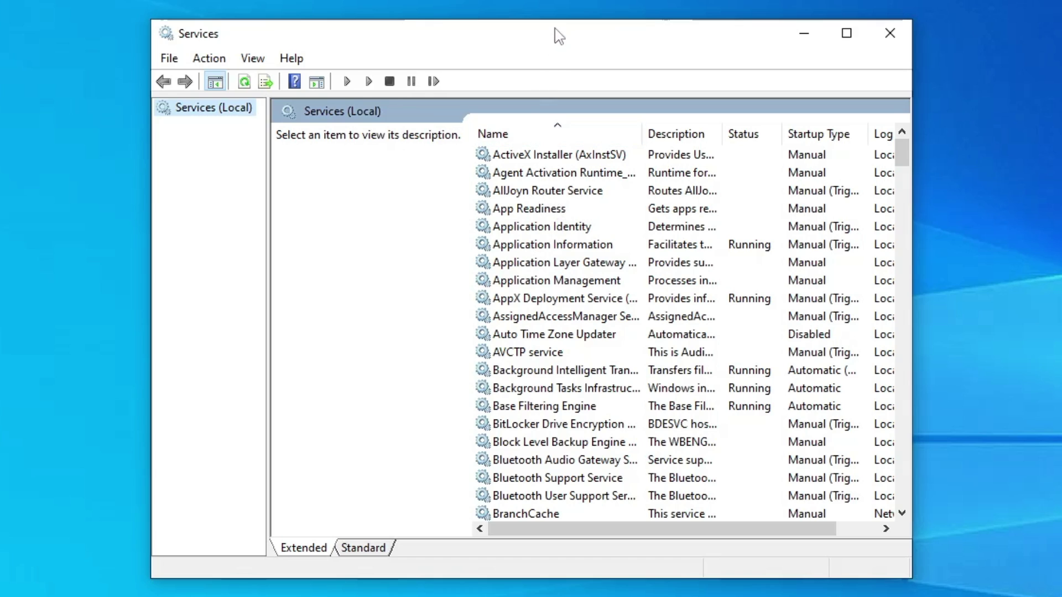
pyautogui.moveTo(555, 33); pyautogui.dragTo(534, 50)
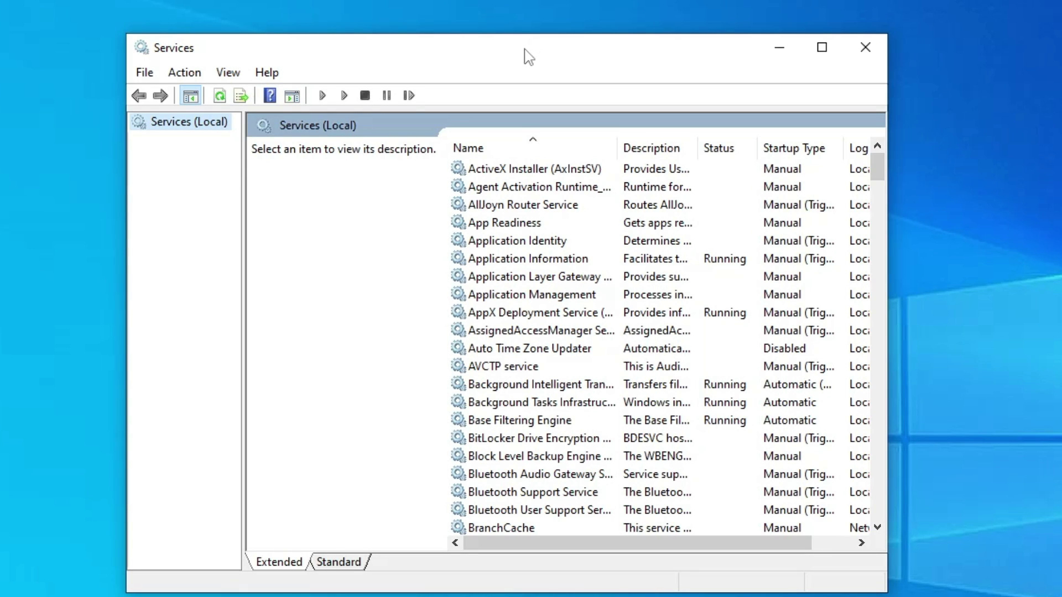
pyautogui.click(511, 222)
pyautogui.click(516, 188)
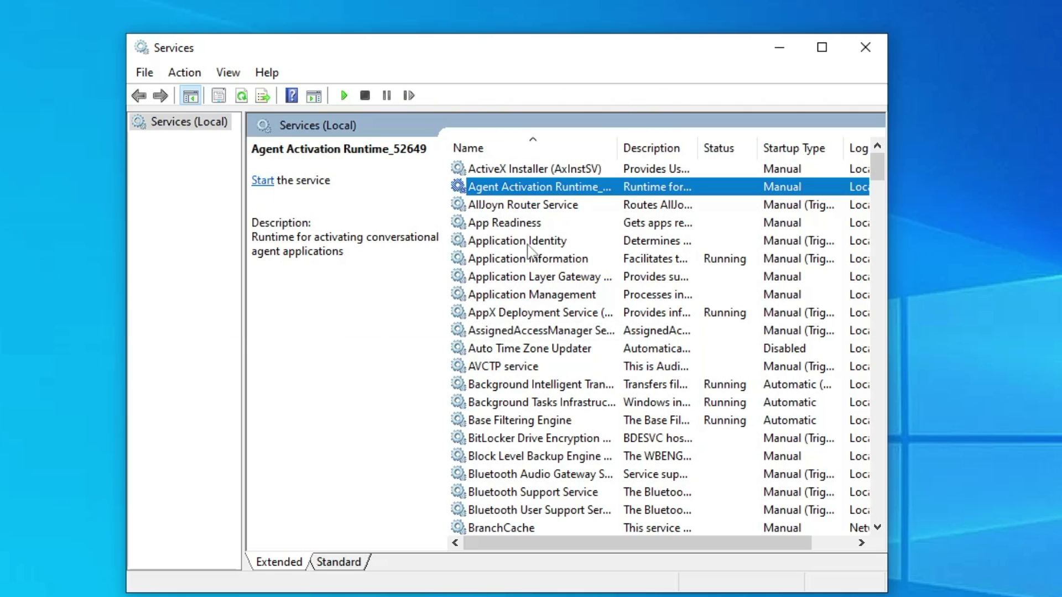
pyautogui.scroll(-1, 528, 252)
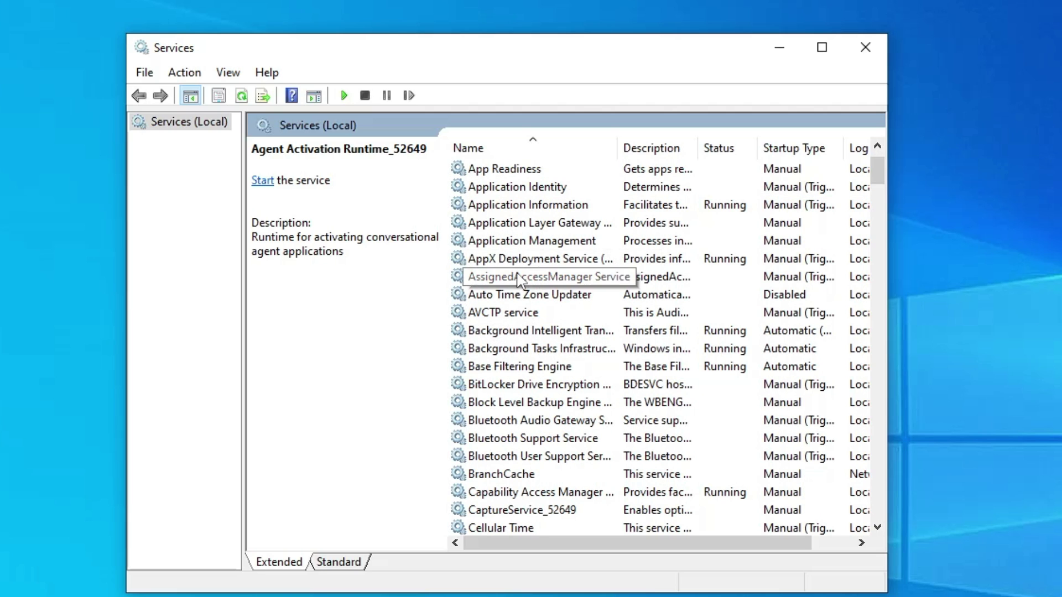
# Set the BitLocker Drive Encryption Service startup type to Disabled.
pyautogui.click(509, 386)
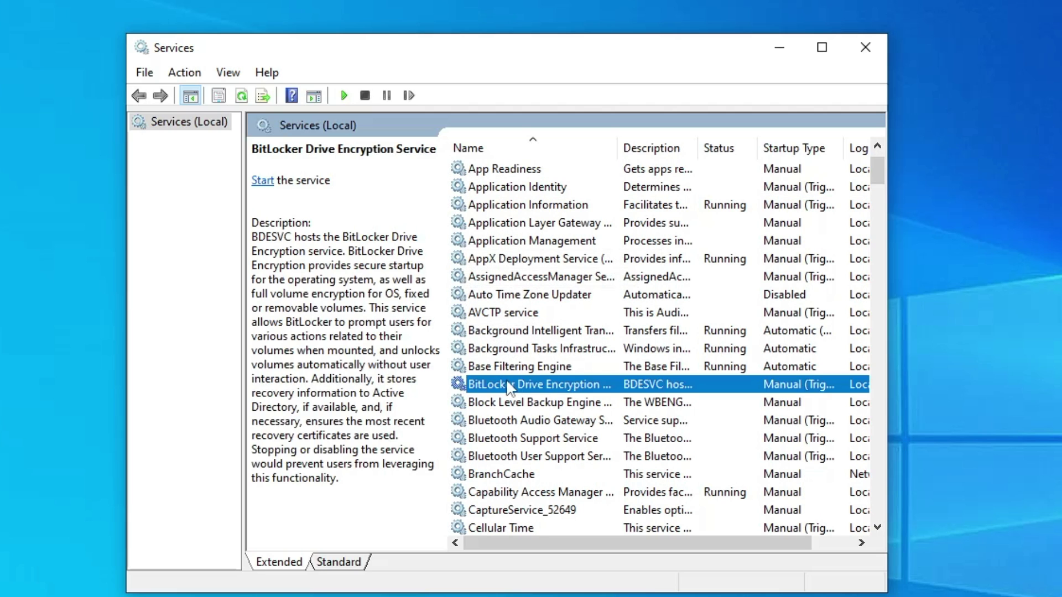
pyautogui.doubleClick(508, 385)
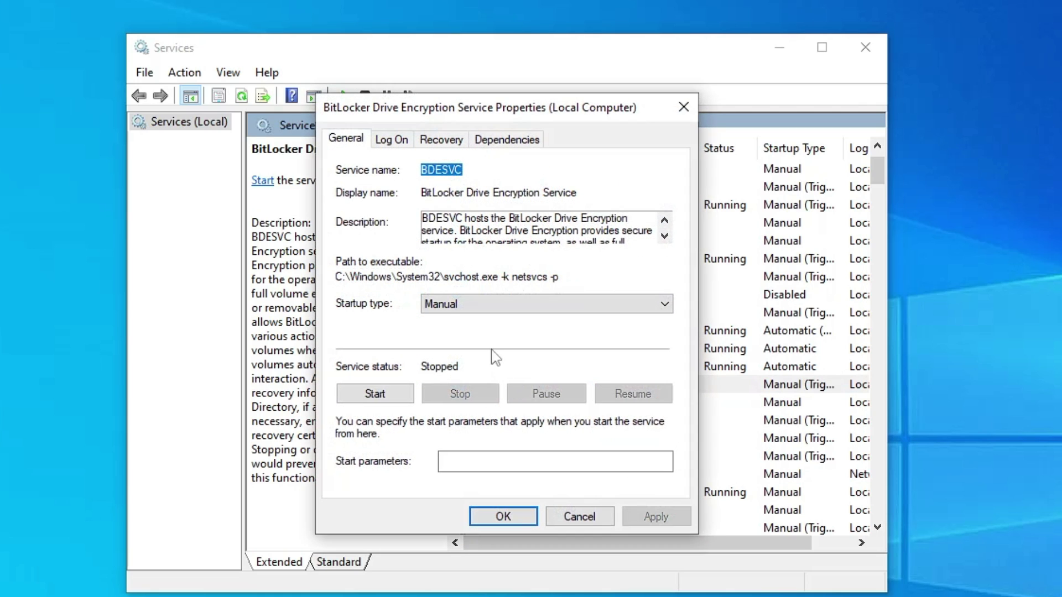
pyautogui.click(465, 306)
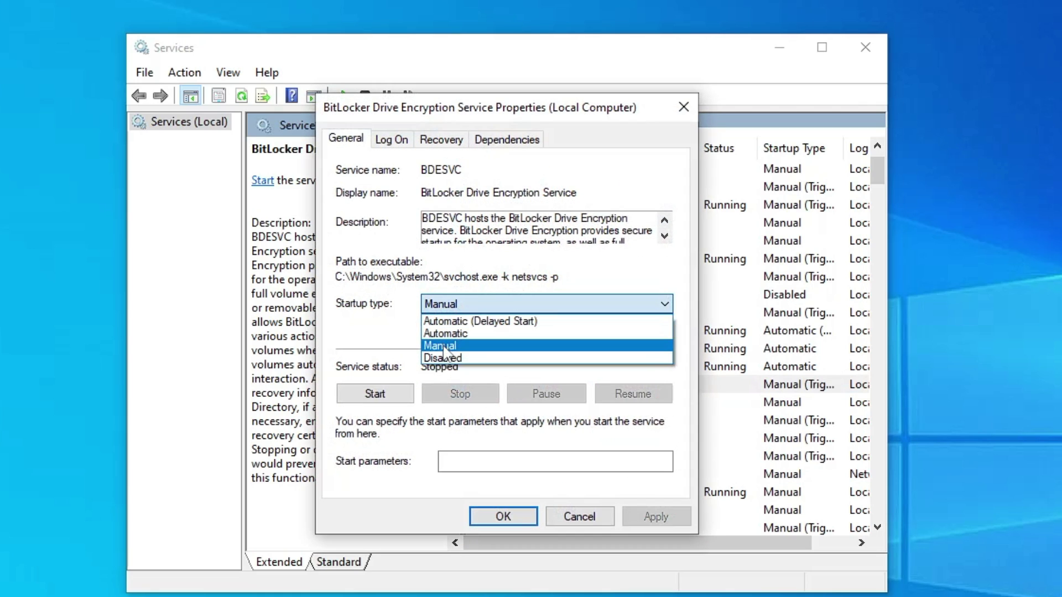
pyautogui.click(450, 344)
pyautogui.press('Down')
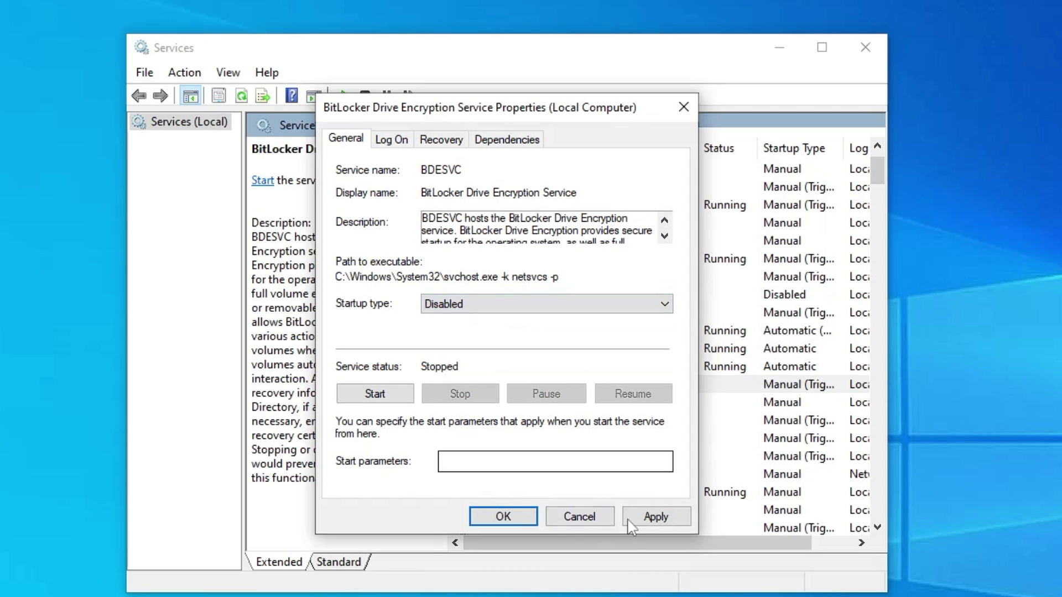
pyautogui.click(655, 517)
pyautogui.click(498, 517)
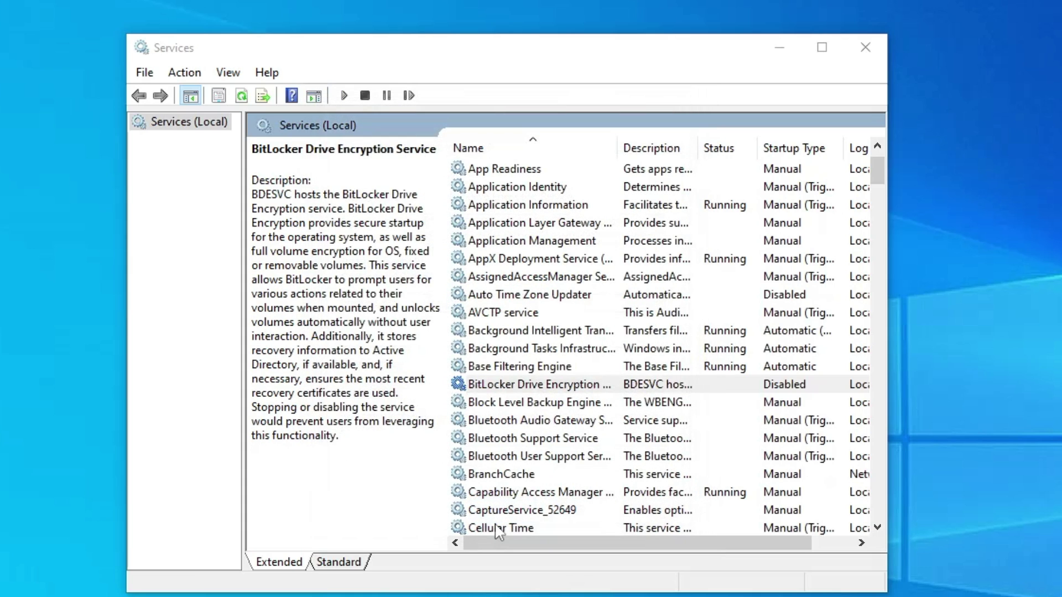
# Set Connected User Experiences and Telemetry to Disabled and stop the service.
pyautogui.scroll(-1, 532, 354)
pyautogui.click(532, 366)
pyautogui.scroll(-1, 532, 331)
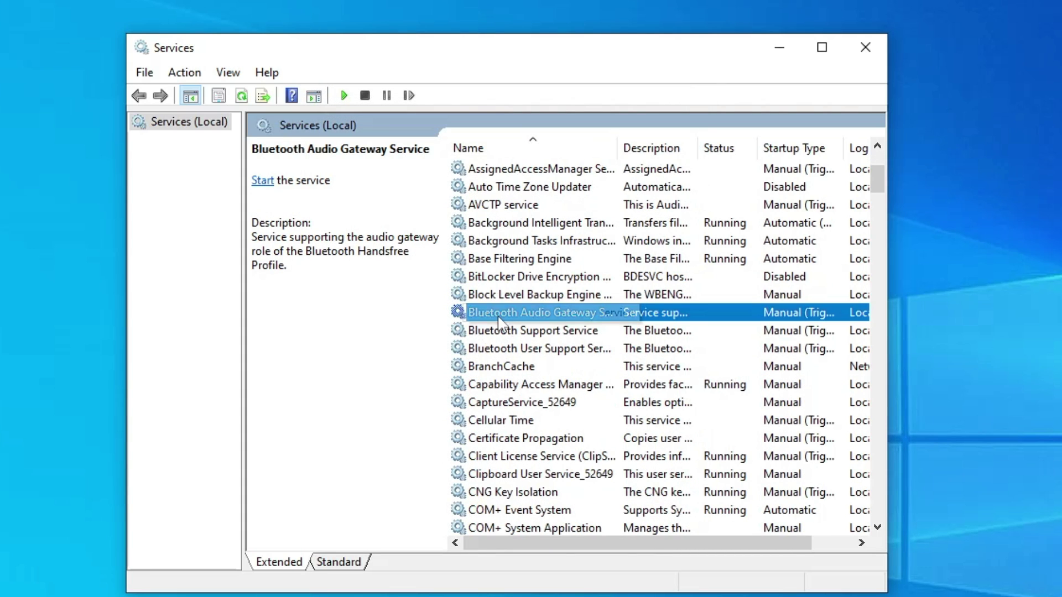
pyautogui.scroll(-3, 500, 322)
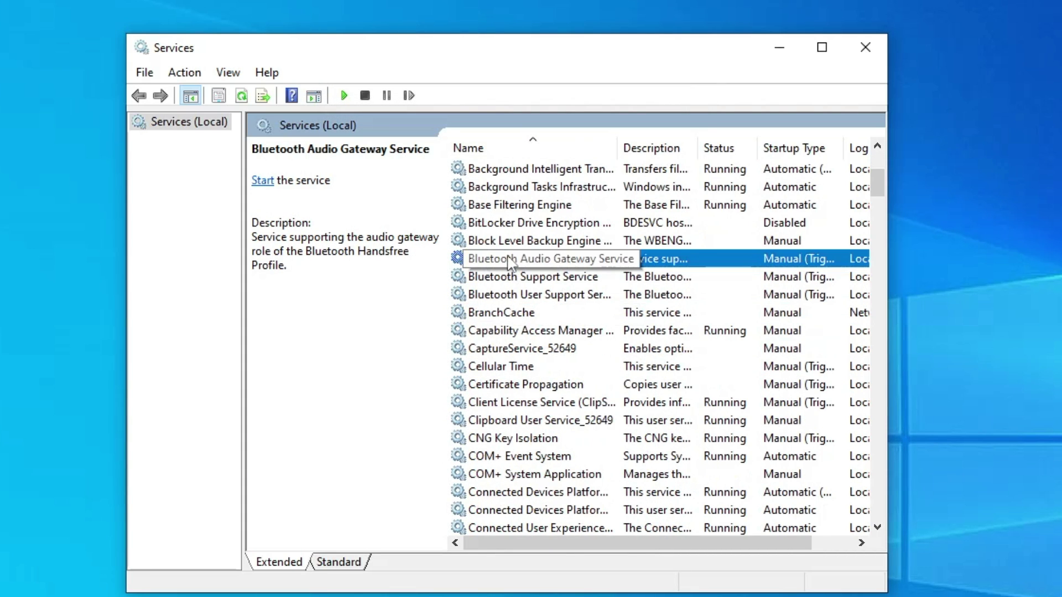
pyautogui.scroll(-2, 505, 265)
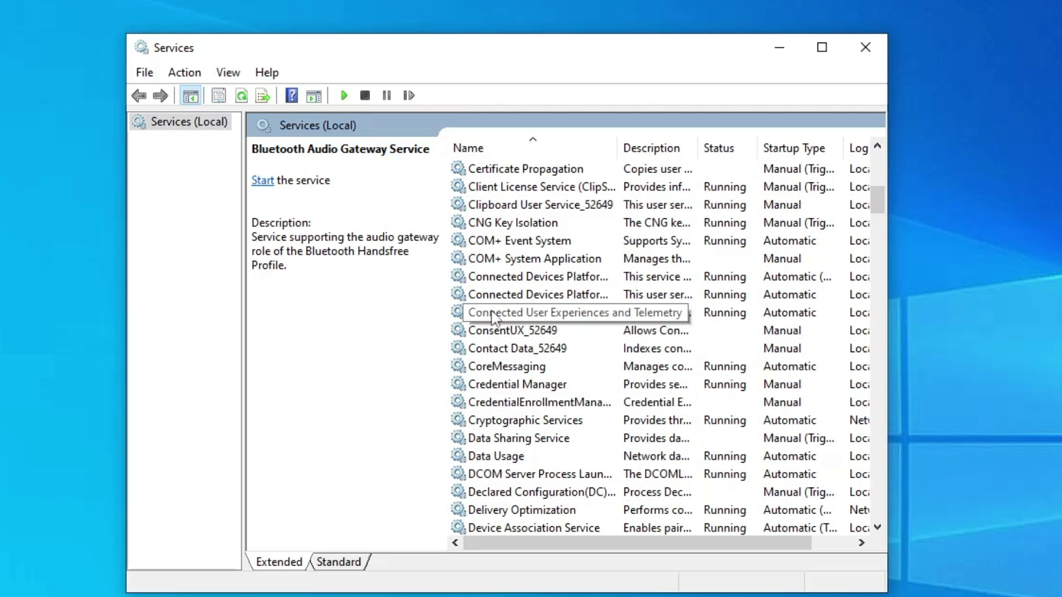
pyautogui.doubleClick(596, 316)
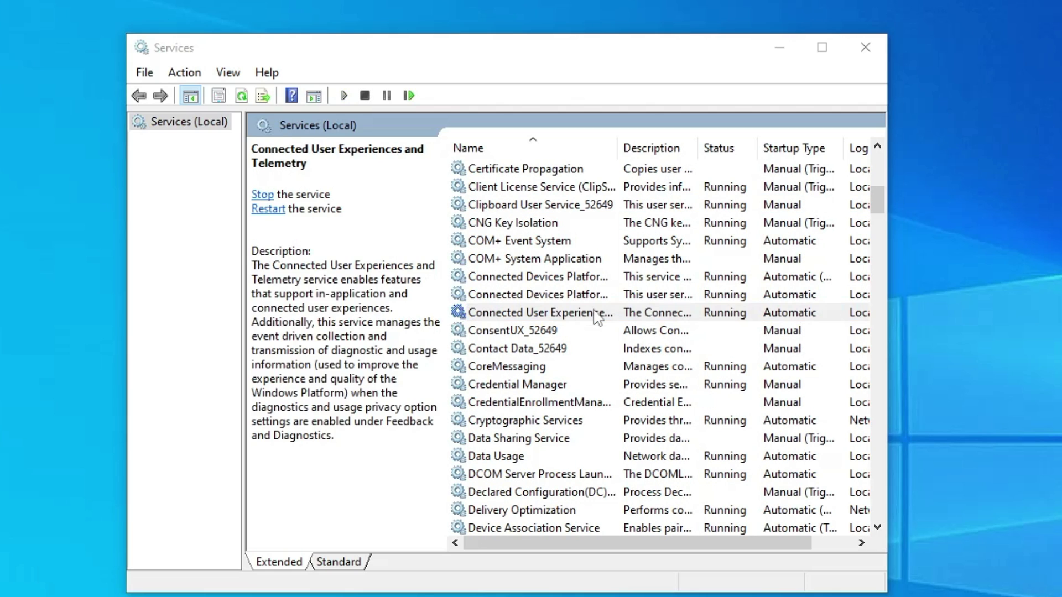
pyautogui.click(562, 305)
pyautogui.click(469, 361)
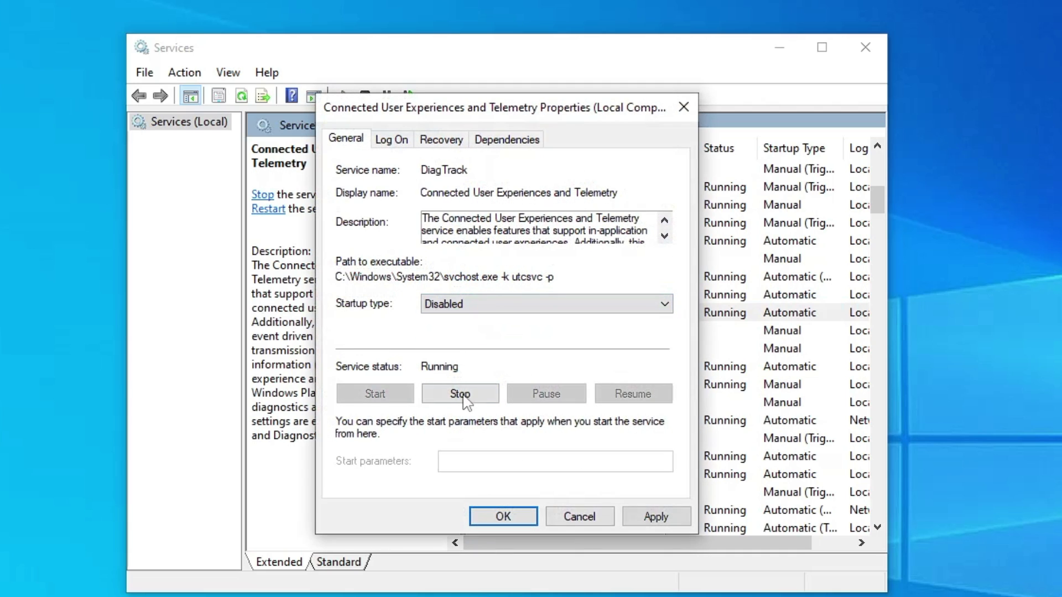
pyautogui.click(462, 396)
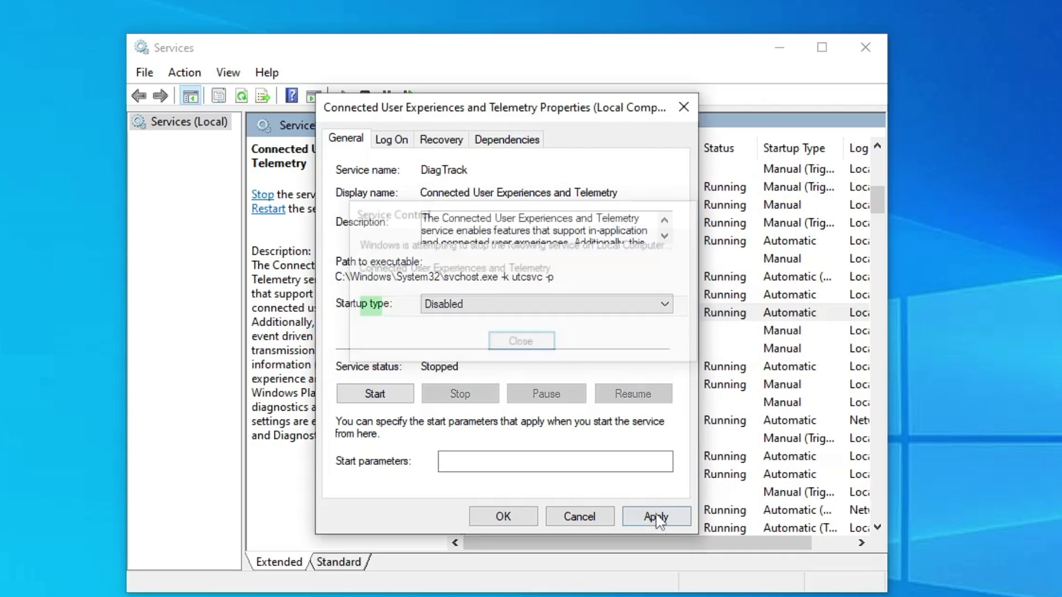
pyautogui.click(658, 518)
pyautogui.click(501, 516)
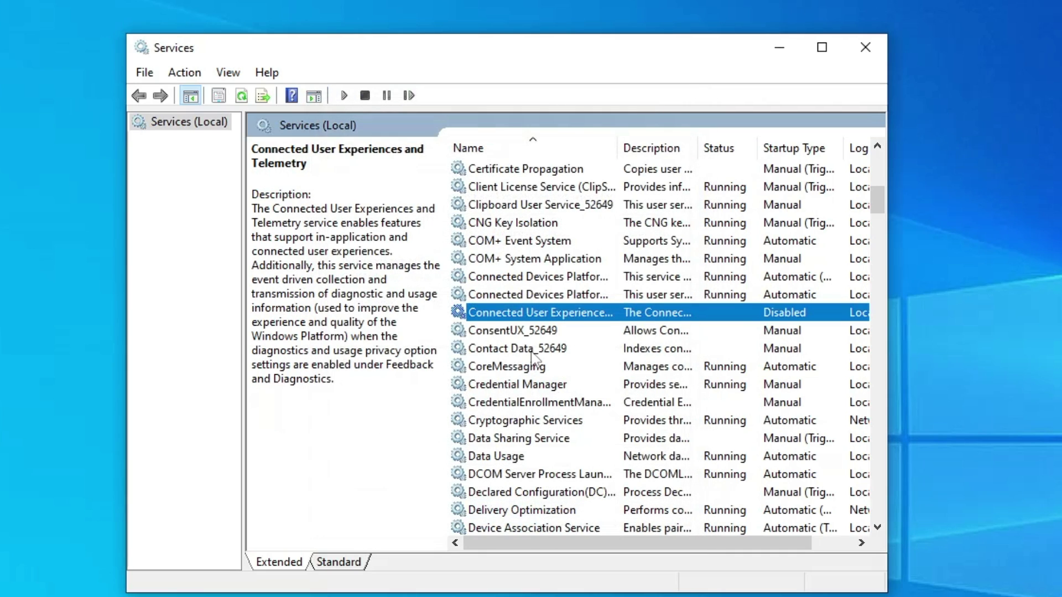
# Scroll further down the services list to view the Embedded Mode service description.
pyautogui.scroll(-6, 525, 310)
pyautogui.scroll(-4, 524, 298)
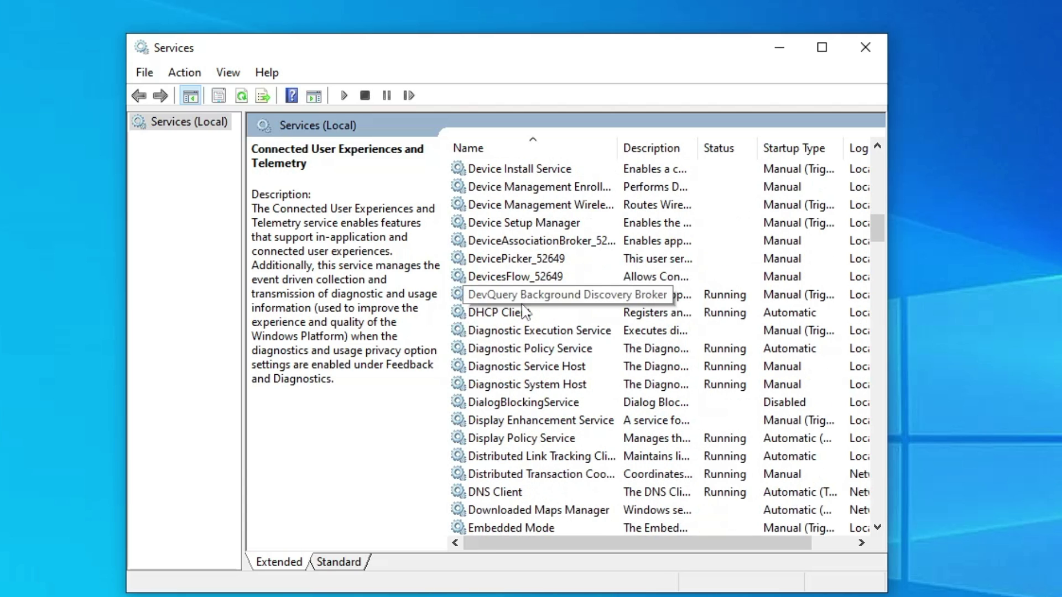
pyautogui.scroll(-1, 489, 376)
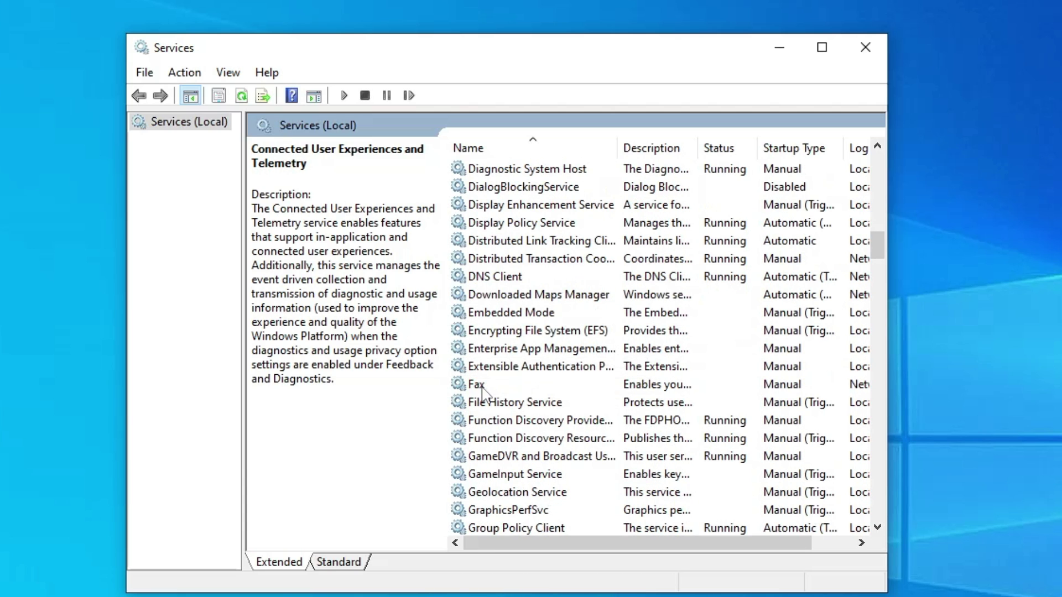
pyautogui.click(488, 381)
pyautogui.click(513, 314)
pyautogui.scroll(-4, 514, 320)
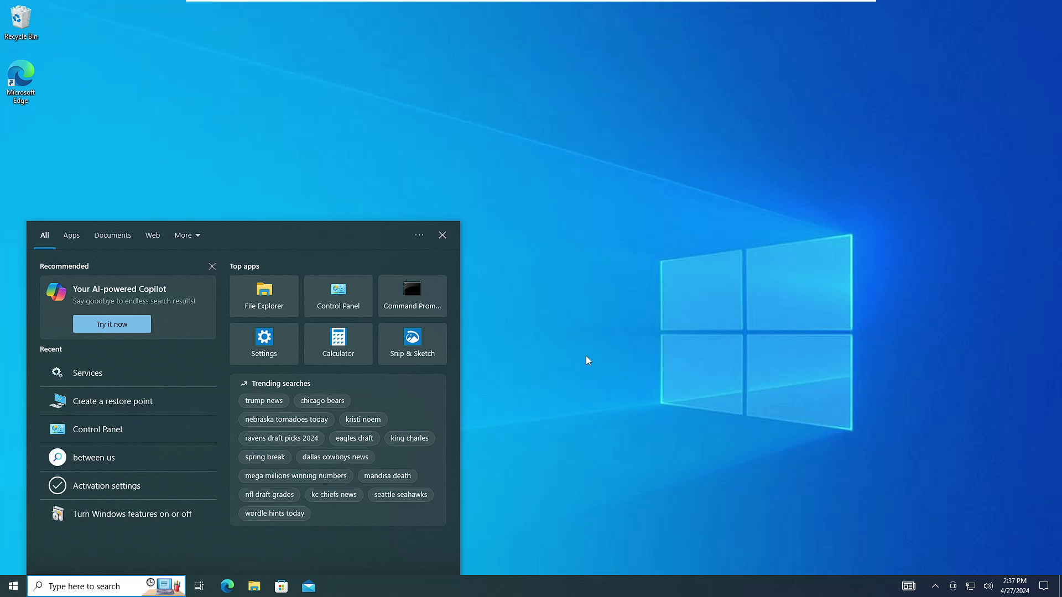
# Close Services and launch Registry Editor from a 'reg' search, allowing it to make changes.
pyautogui.click(396, 347)
pyautogui.click(111, 585)
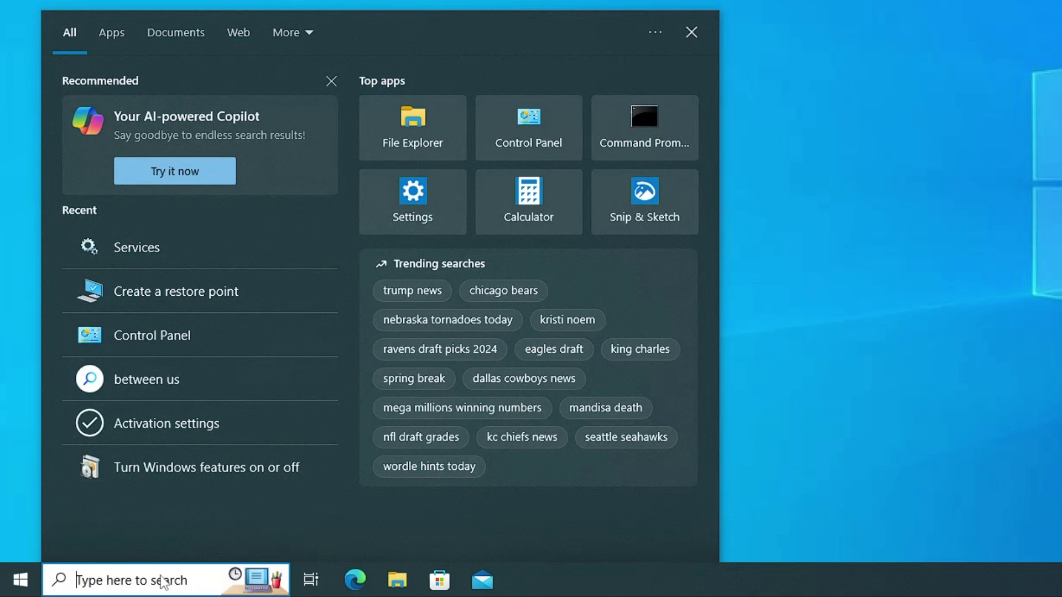
pyautogui.write('reg')
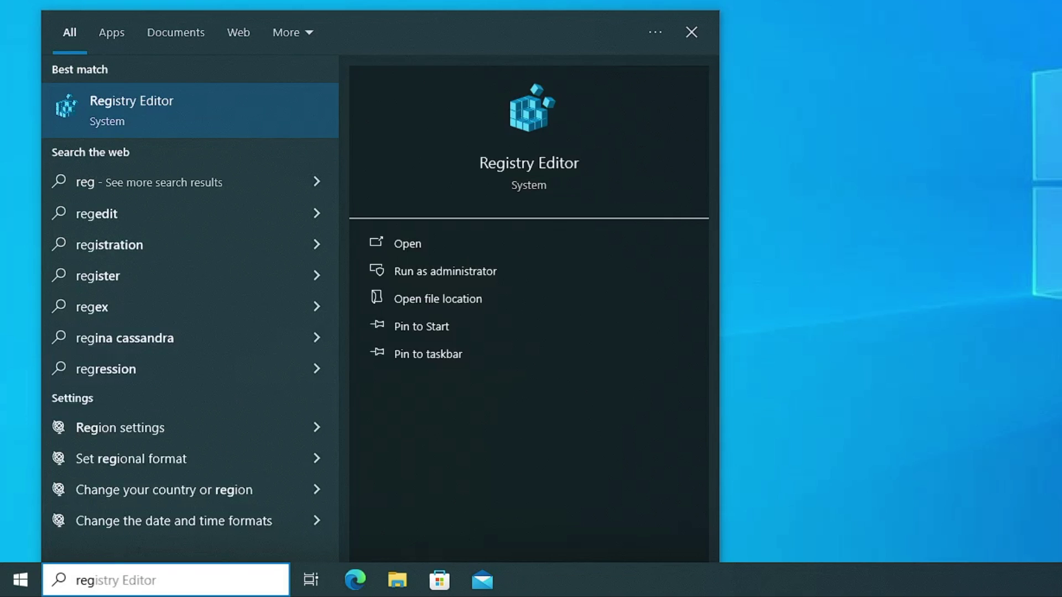
pyautogui.click(148, 98)
pyautogui.click(740, 222)
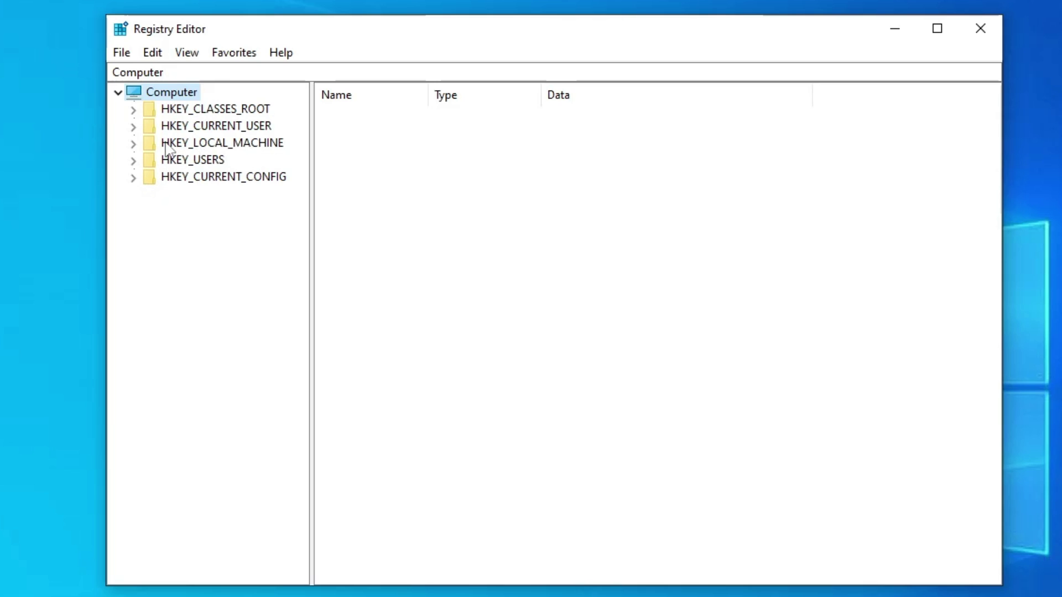
# Navigate to HKEY_LOCAL_MACHINE\SYSTEM\CurrentControlSet\Control and widen the Name column.
pyautogui.doubleClick(175, 145)
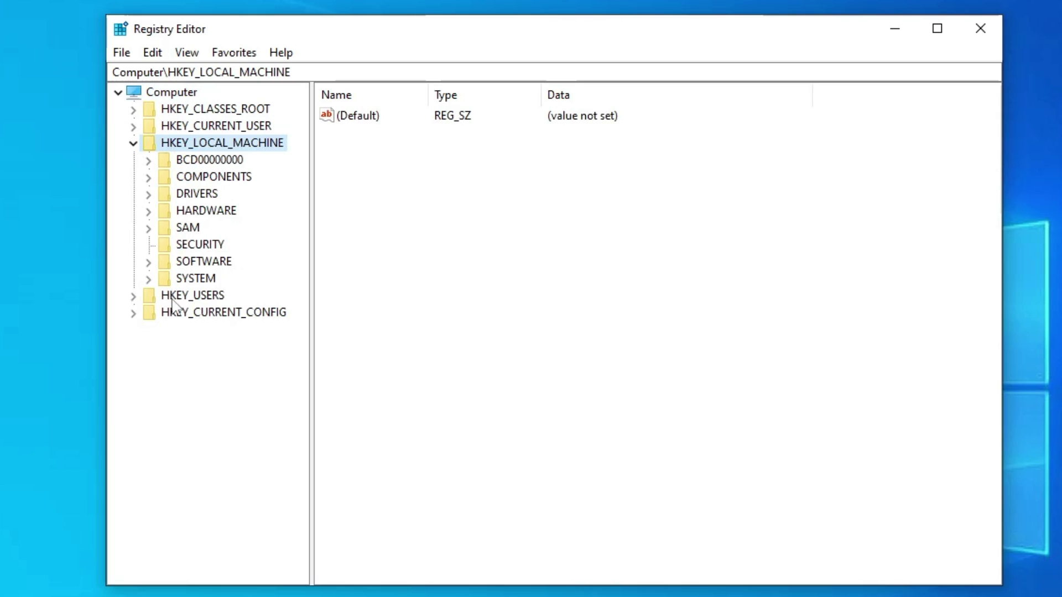
pyautogui.doubleClick(187, 280)
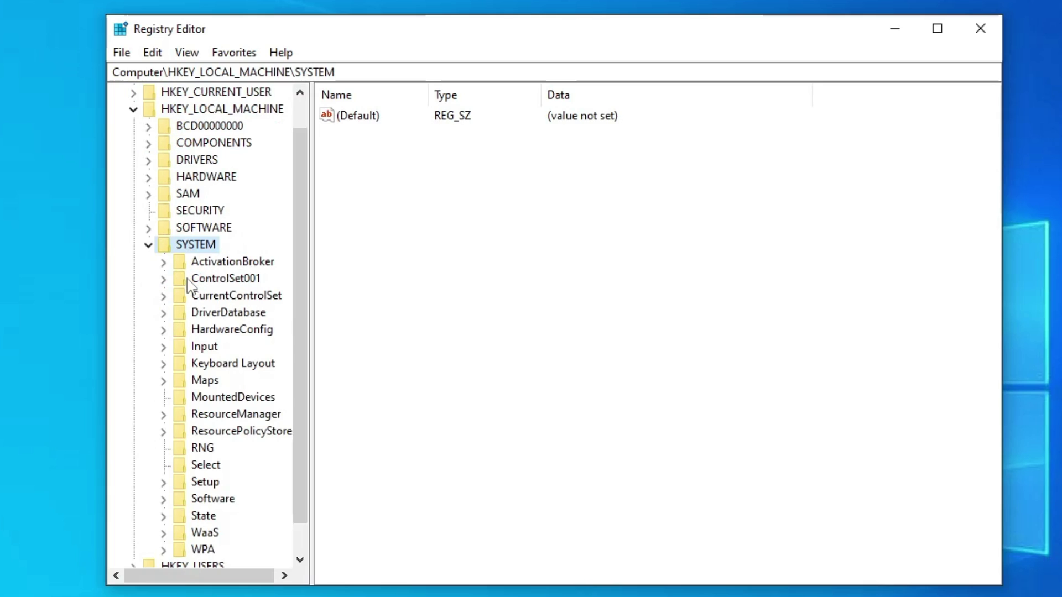
pyautogui.click(202, 302)
pyautogui.doubleClick(201, 302)
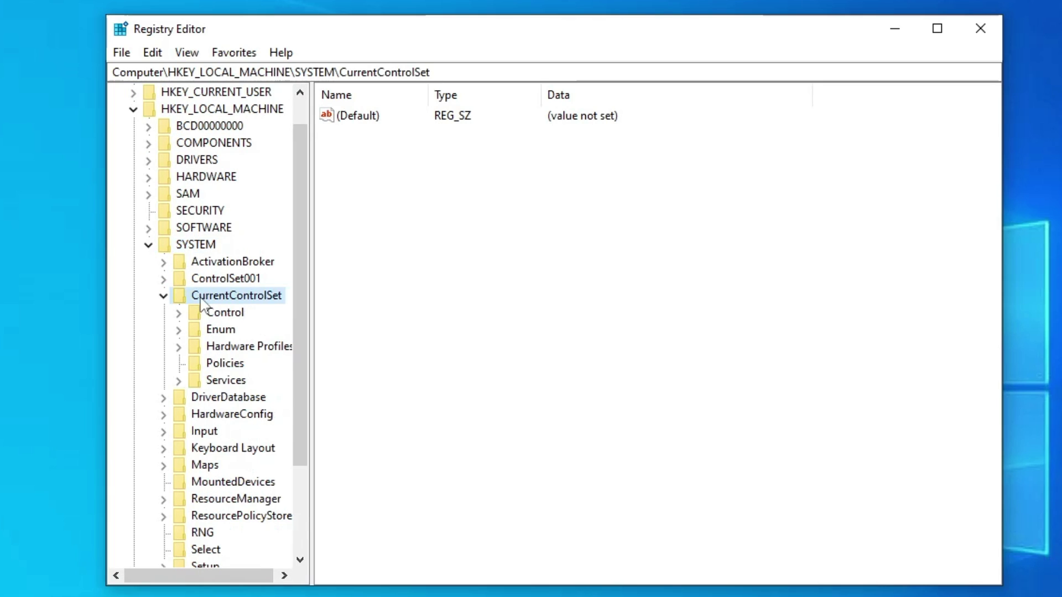
pyautogui.click(213, 316)
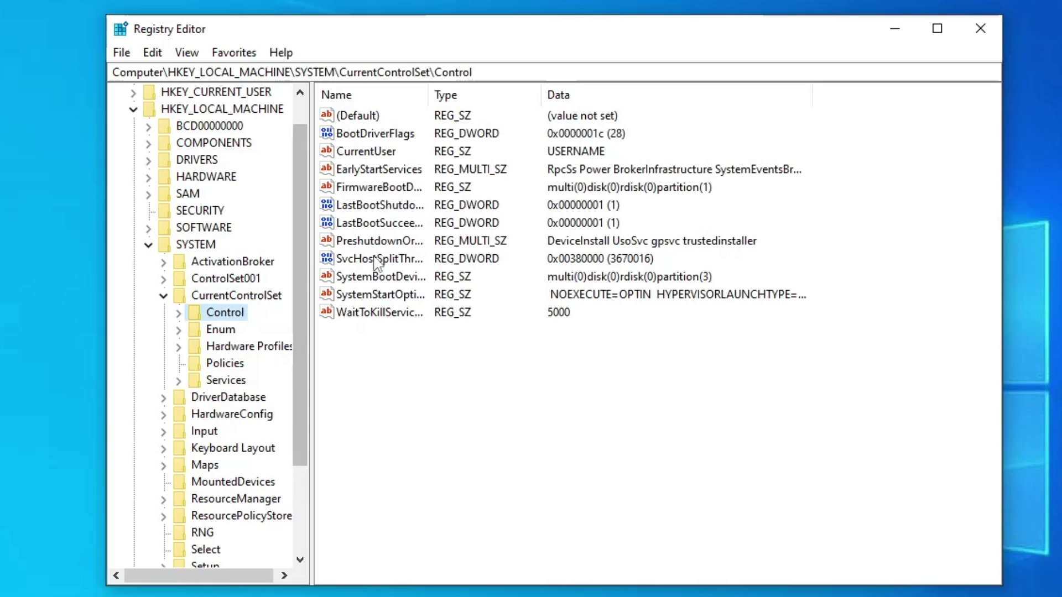
pyautogui.moveTo(429, 94); pyautogui.dragTo(532, 99)
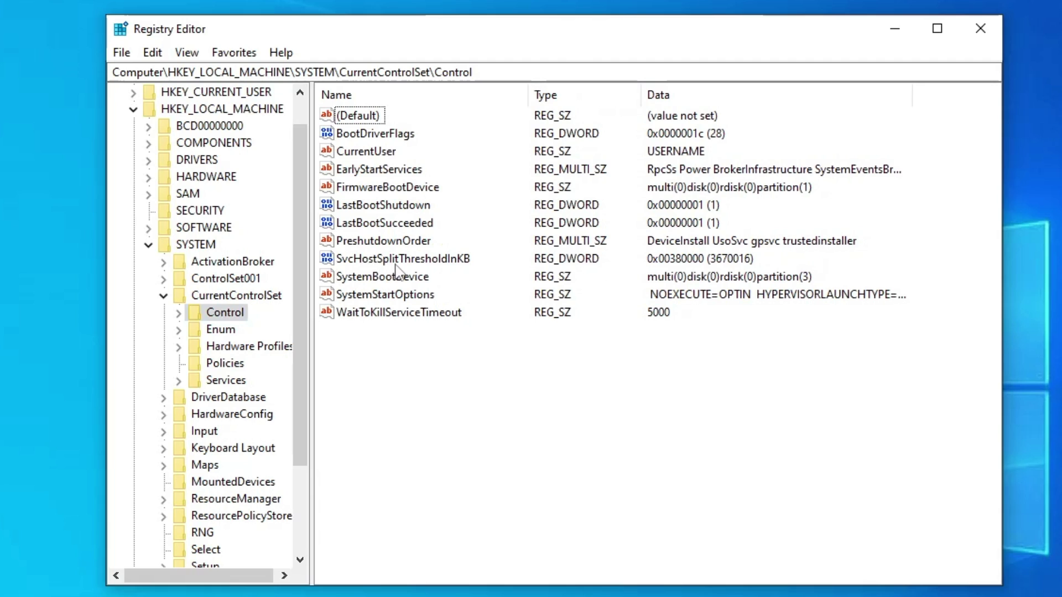
# Change SvcHostSplitThresholdInKB from 0x00380000 to hexadecimal 400000.
pyautogui.doubleClick(449, 261)
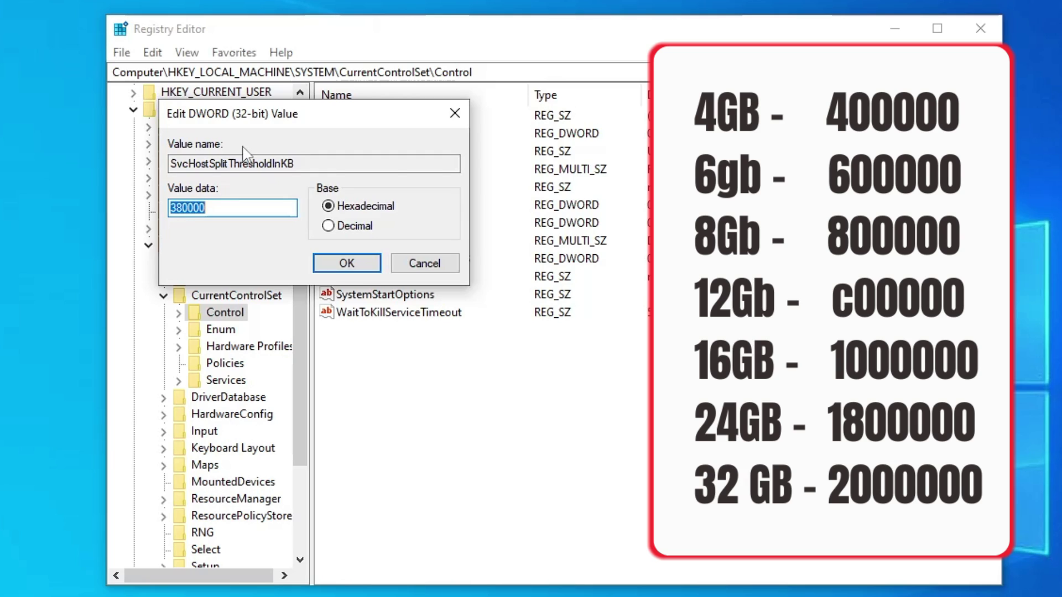
pyautogui.write('4')
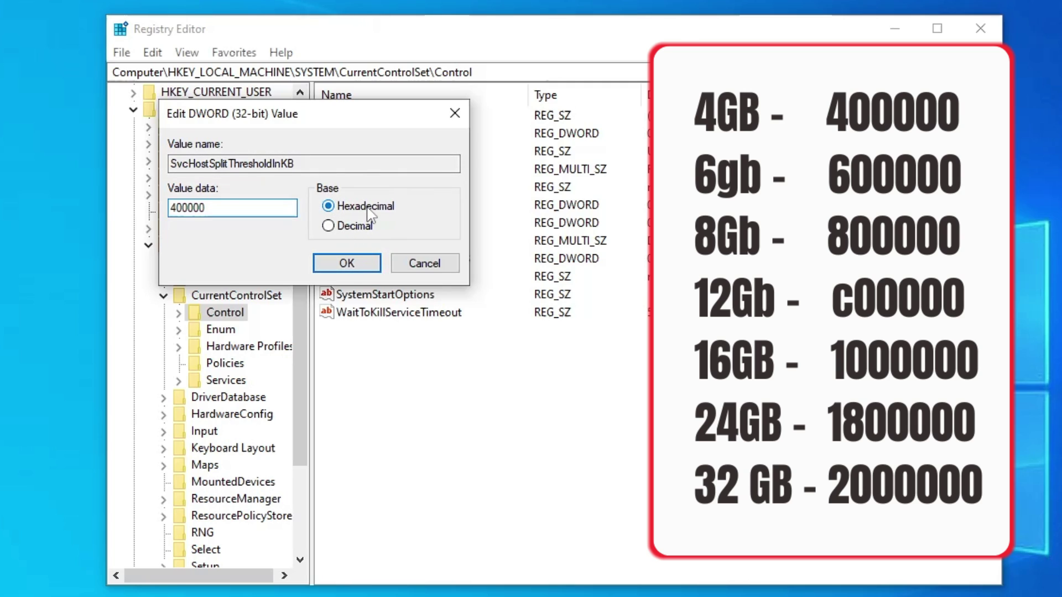
pyautogui.click(346, 263)
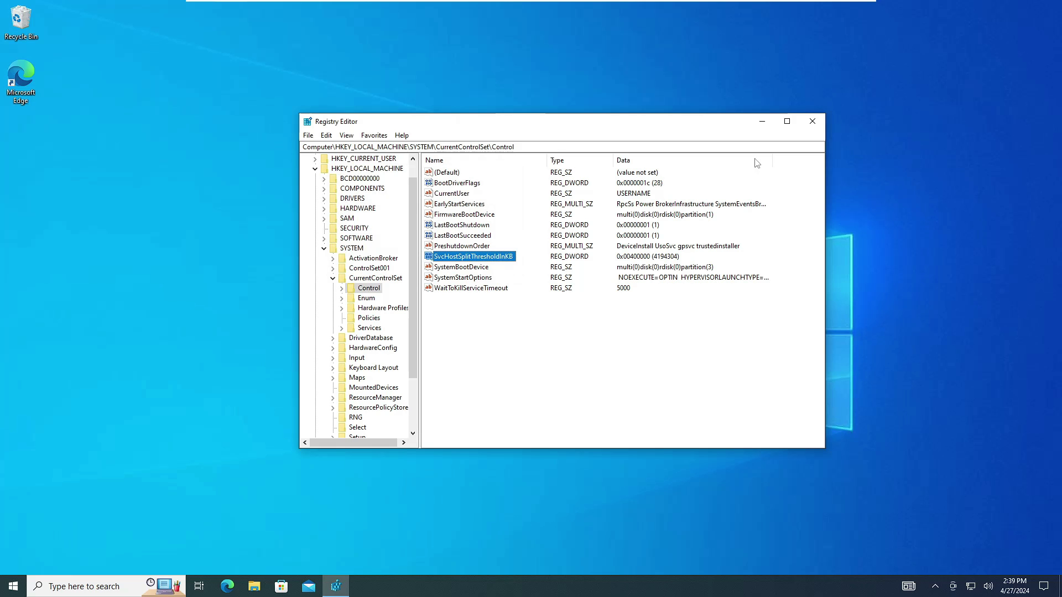
# Close Registry Editor and open Task Manager's list of startup apps.
pyautogui.click(812, 121)
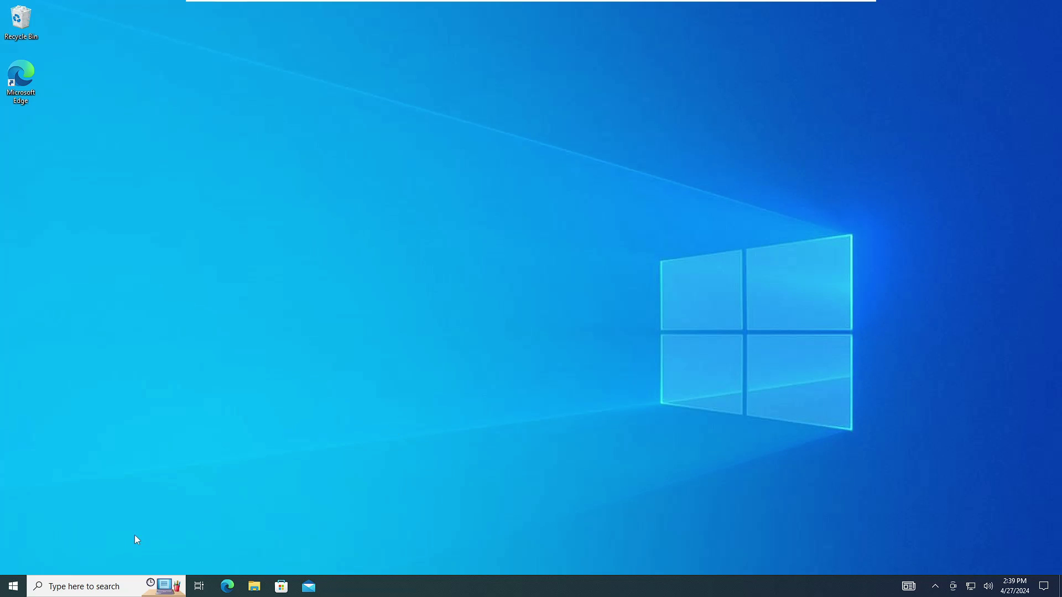
pyautogui.rightClick(6, 590)
pyautogui.click(49, 462)
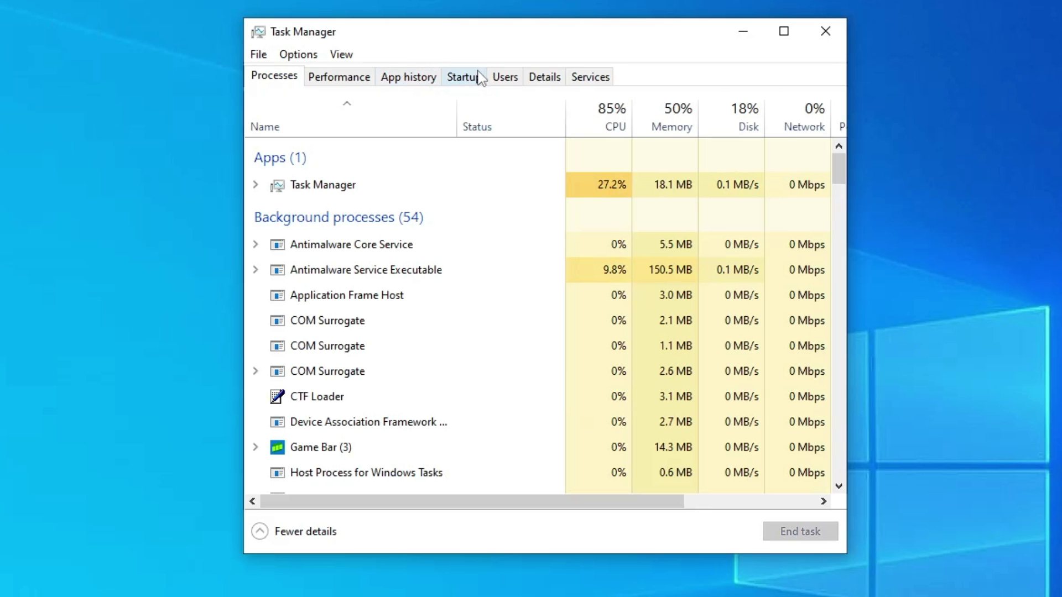
pyautogui.click(464, 78)
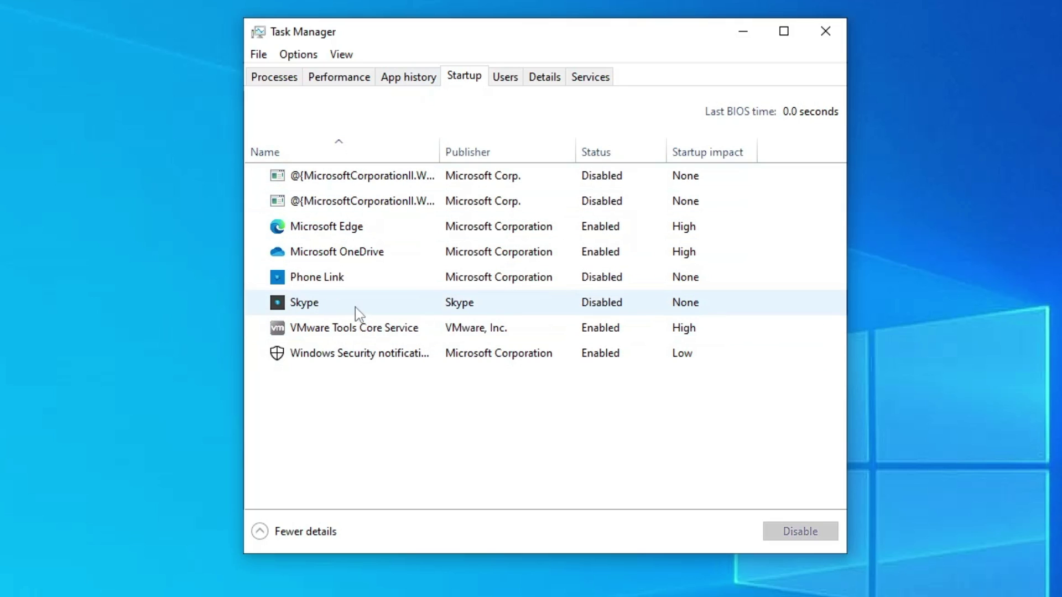
pyautogui.click(345, 228)
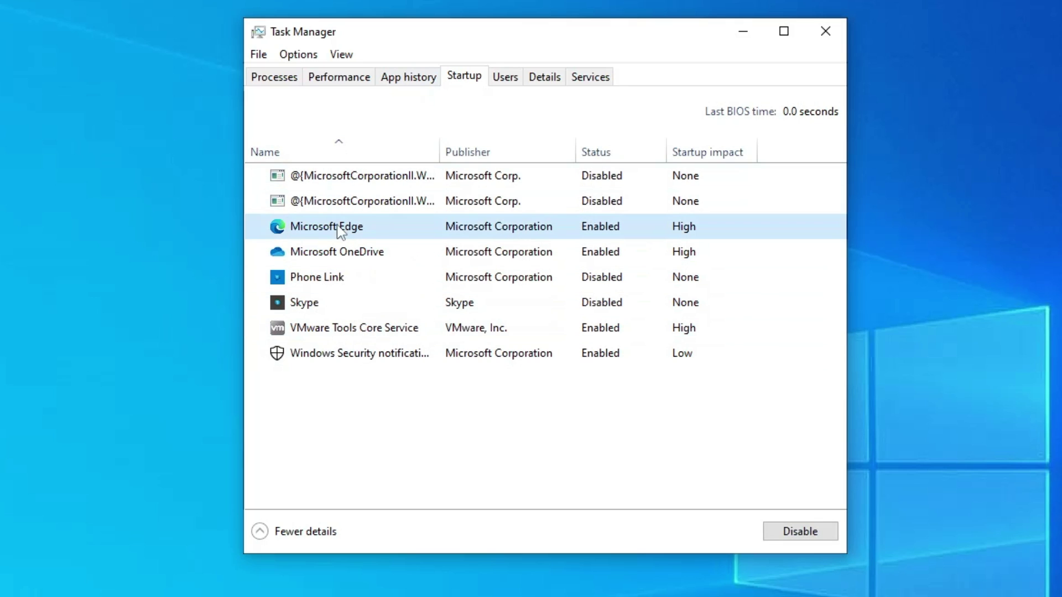
pyautogui.click(328, 253)
pyautogui.click(305, 278)
pyautogui.click(317, 305)
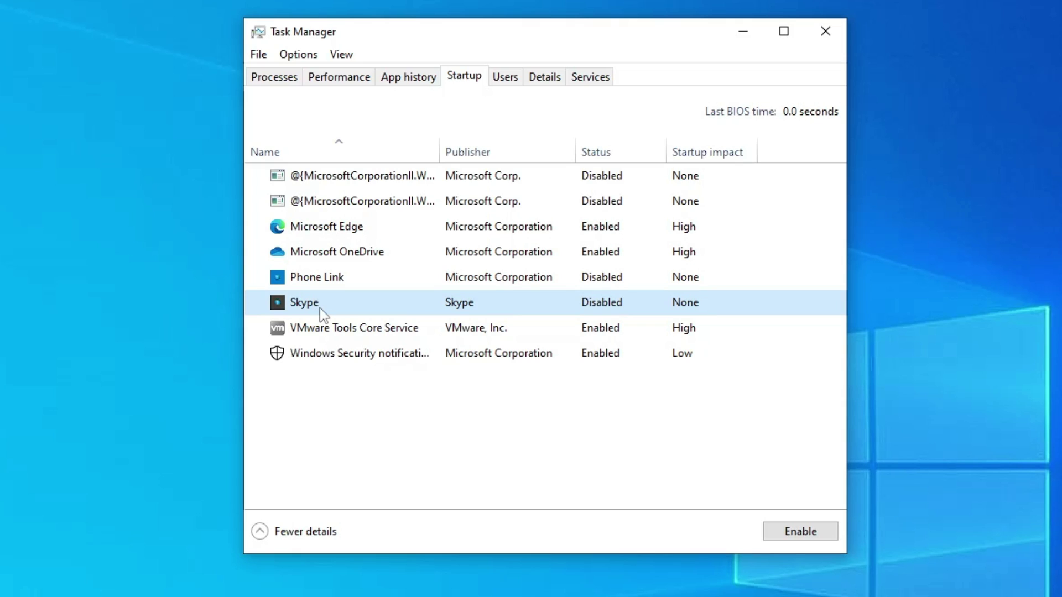
# Disable Microsoft OneDrive and Microsoft Edge at startup, then close Task Manager.
pyautogui.rightClick(320, 284)
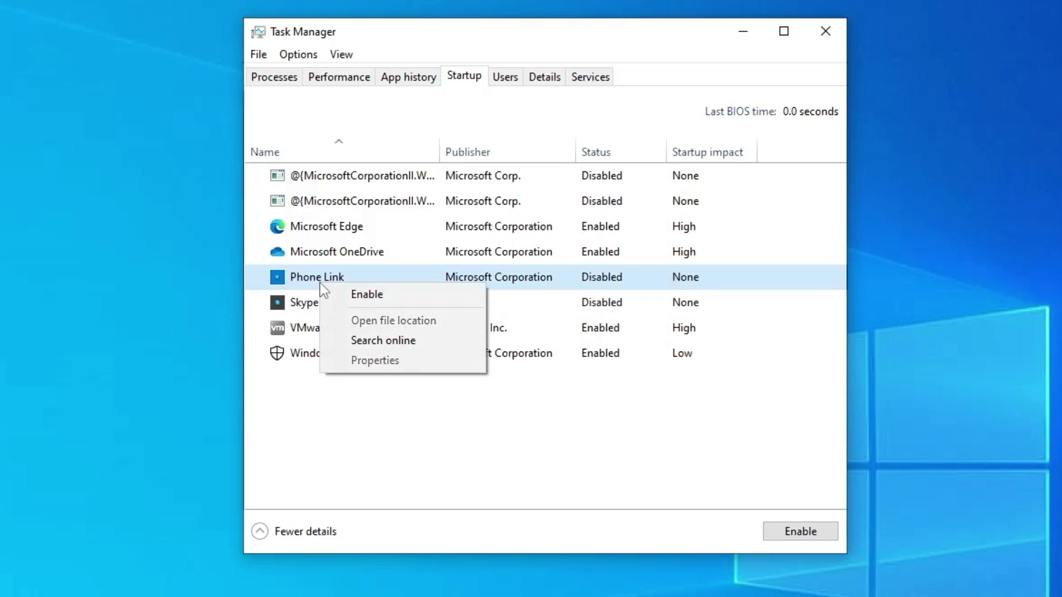
pyautogui.click(333, 256)
pyautogui.rightClick(333, 255)
pyautogui.click(344, 267)
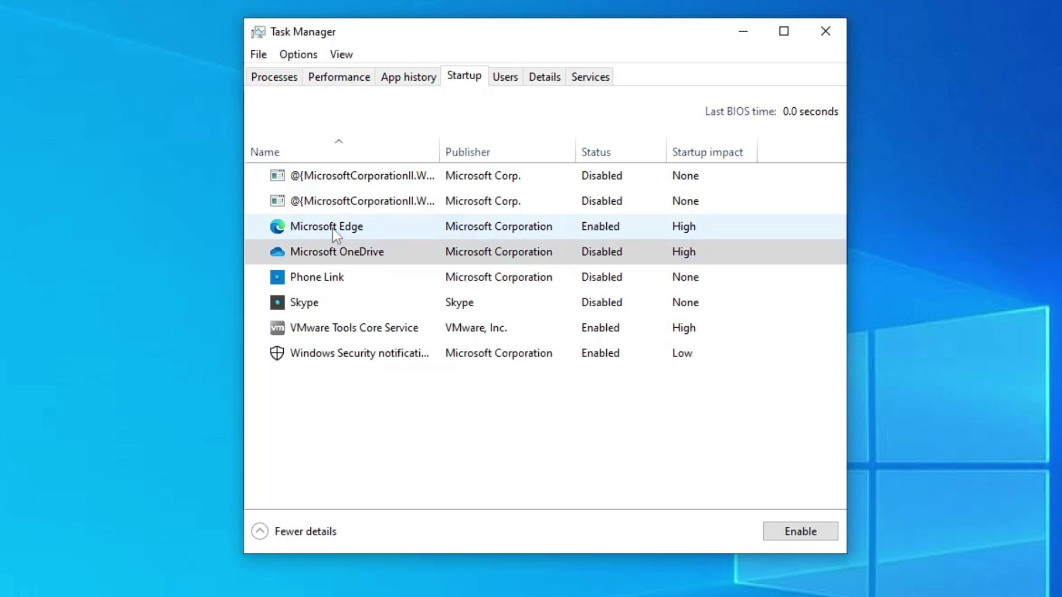
pyautogui.click(332, 228)
pyautogui.rightClick(333, 228)
pyautogui.click(387, 260)
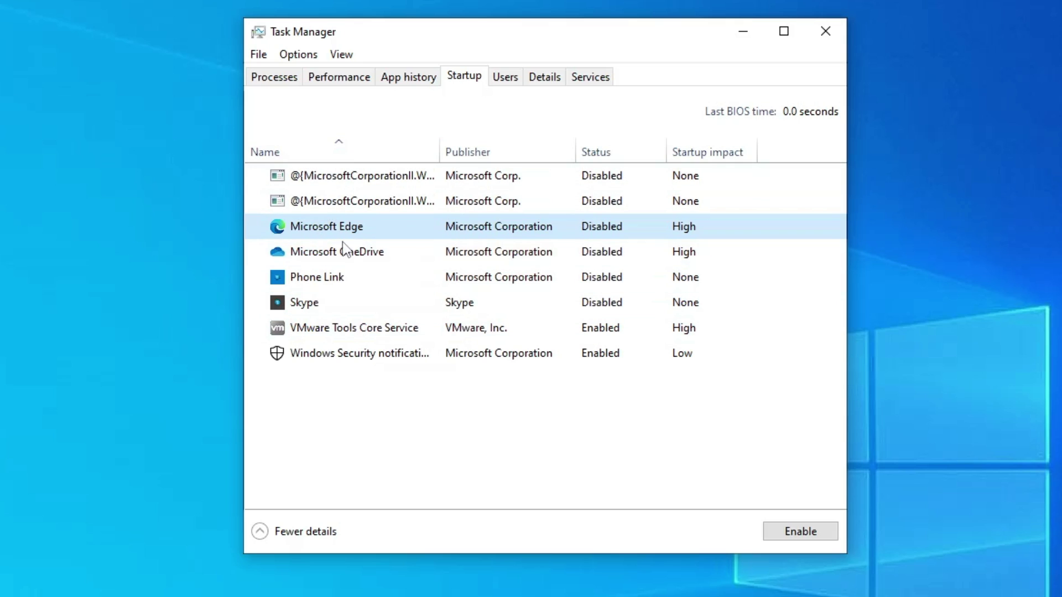
pyautogui.click(825, 32)
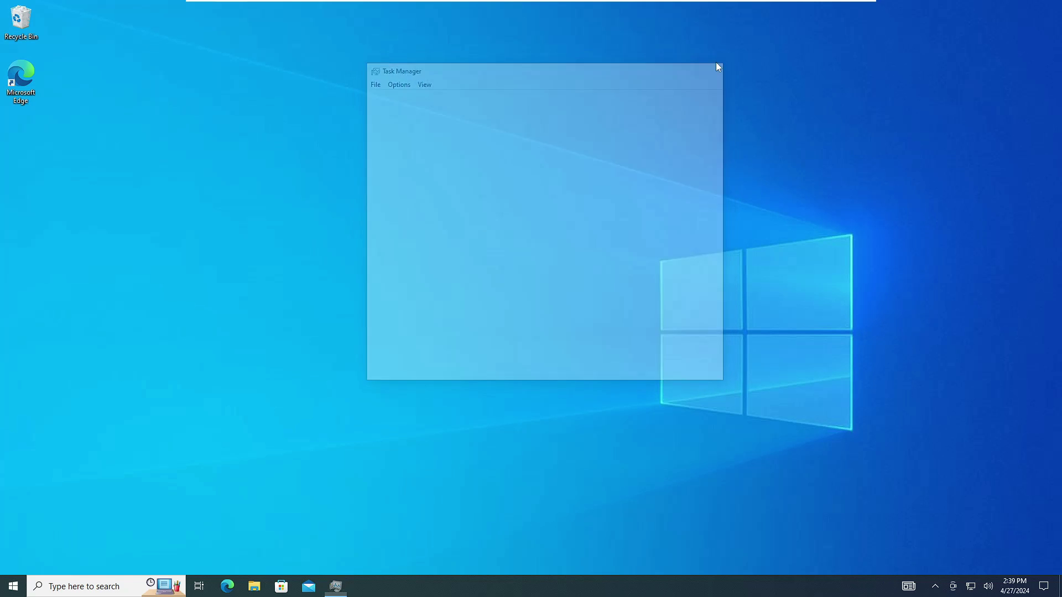
# Turn off the language list, app-launch tracking and suggested content options in Privacy > General.
pyautogui.rightClick(12, 590)
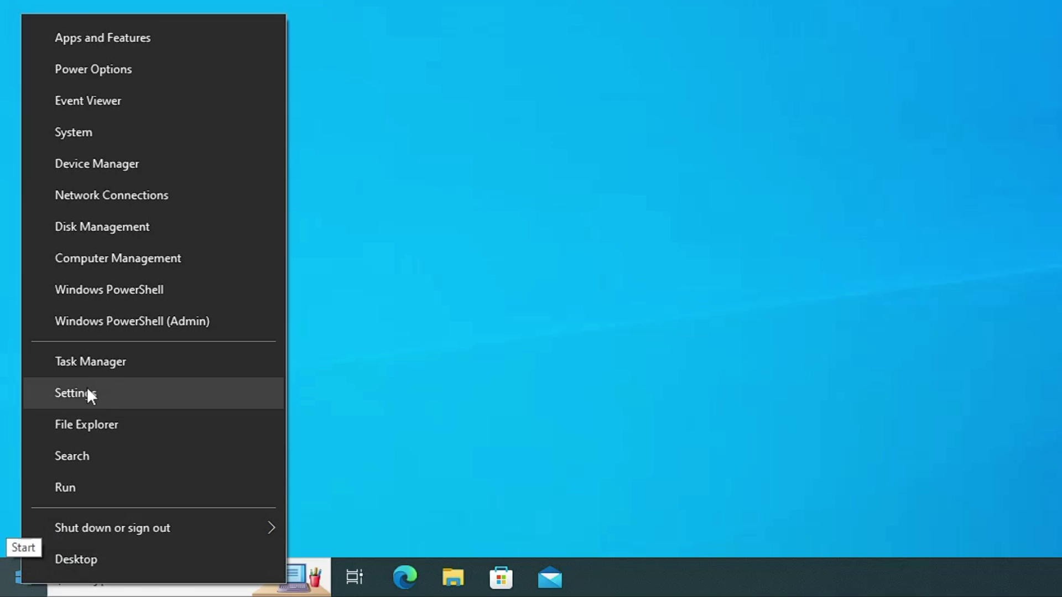
pyautogui.click(88, 393)
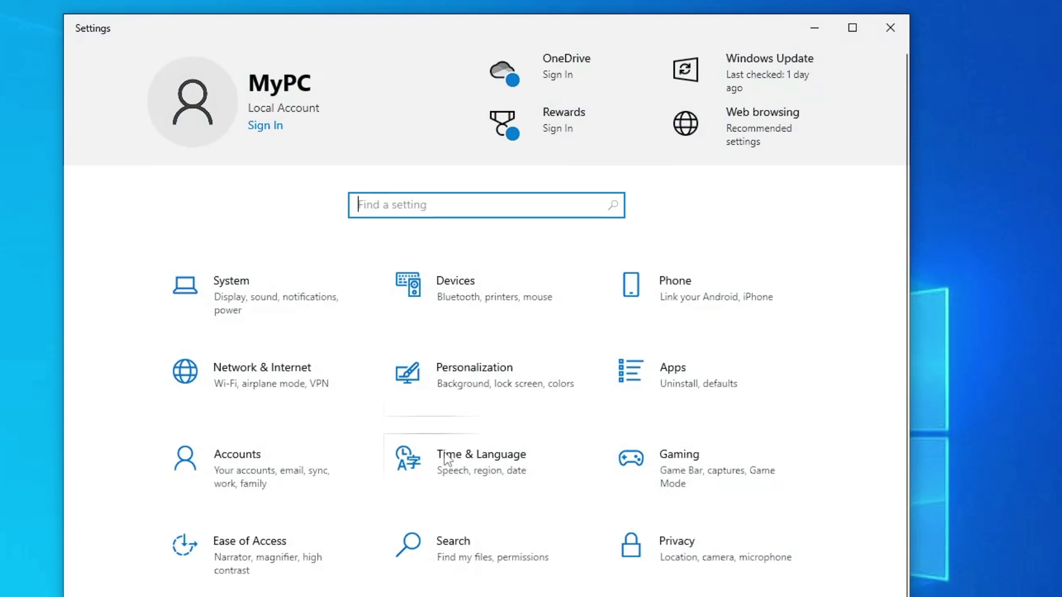
pyautogui.scroll(-1, 699, 540)
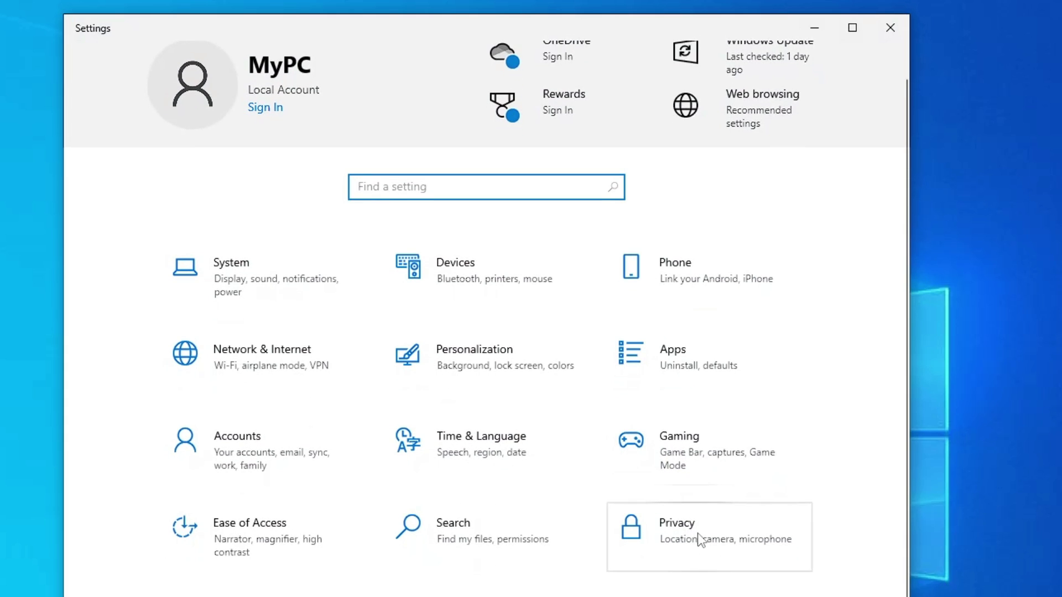
pyautogui.click(702, 541)
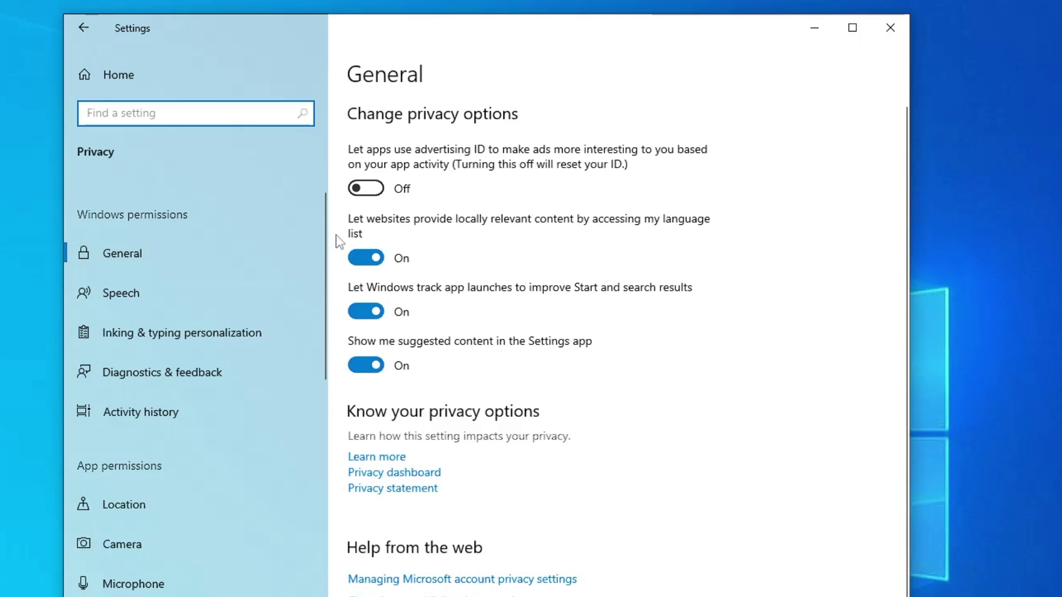
pyautogui.click(369, 258)
pyautogui.click(366, 311)
pyautogui.click(365, 365)
# Turn off inking and typing personalization, then move on to the Activity history page.
pyautogui.click(168, 301)
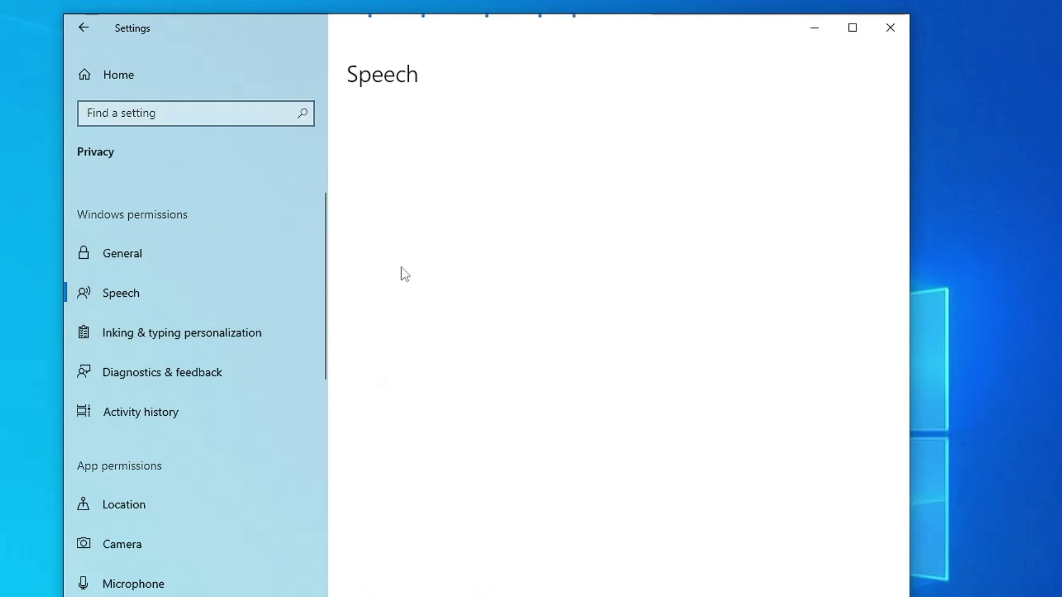
pyautogui.click(166, 332)
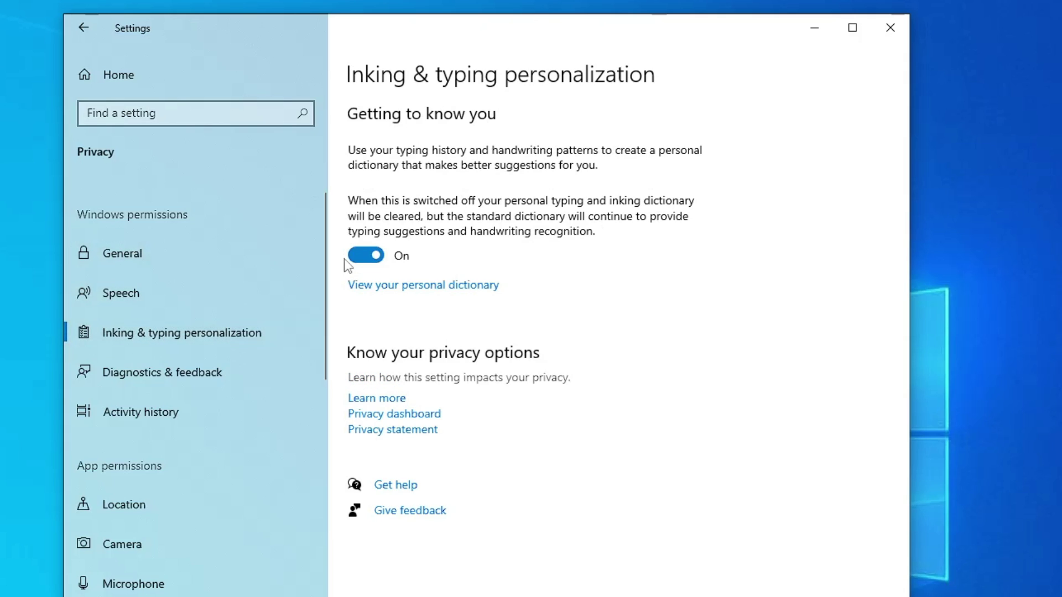
pyautogui.click(366, 256)
pyautogui.click(178, 365)
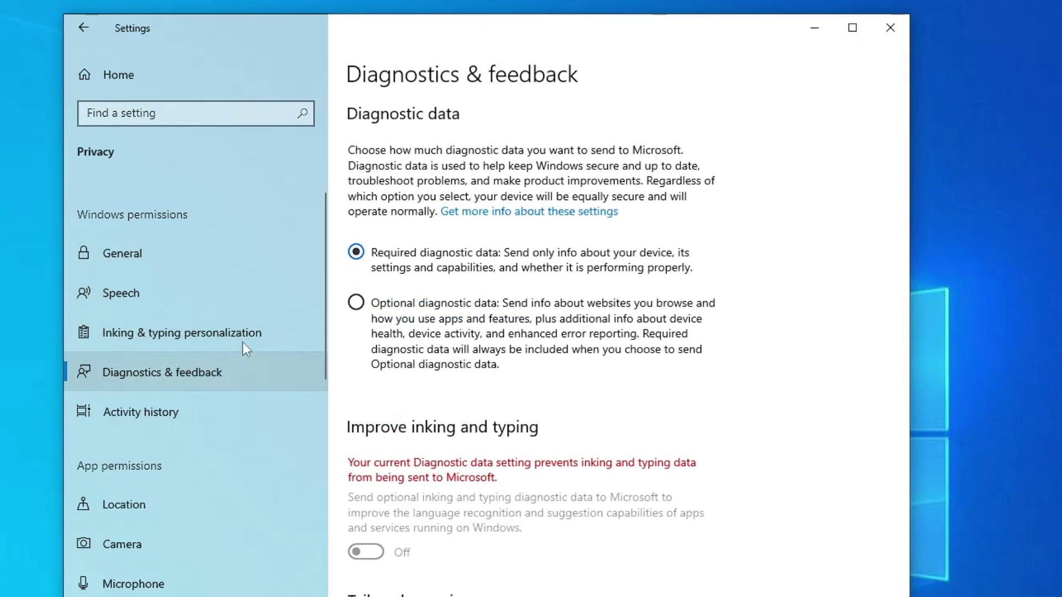
pyautogui.click(186, 404)
pyautogui.scroll(-1, 185, 402)
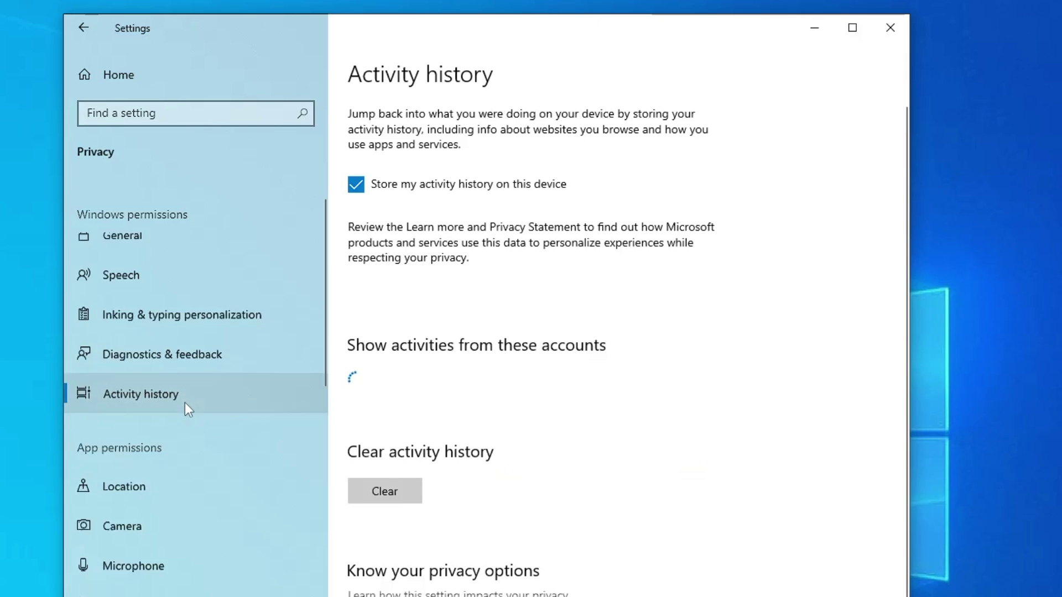
pyautogui.scroll(-3, 183, 398)
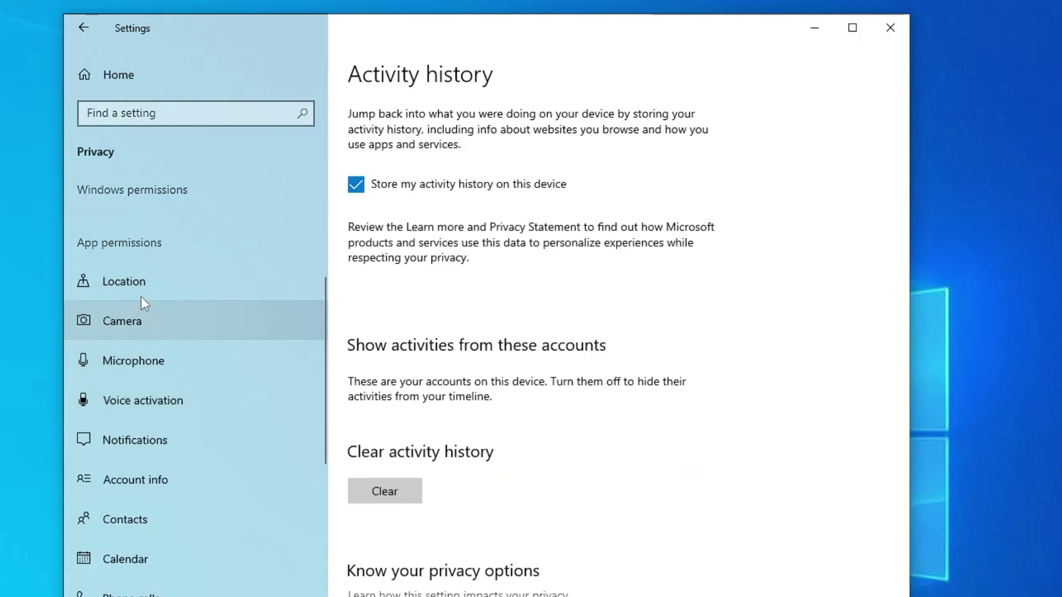
# Turn off app access to read or send messages on the Messaging privacy page.
pyautogui.click(159, 296)
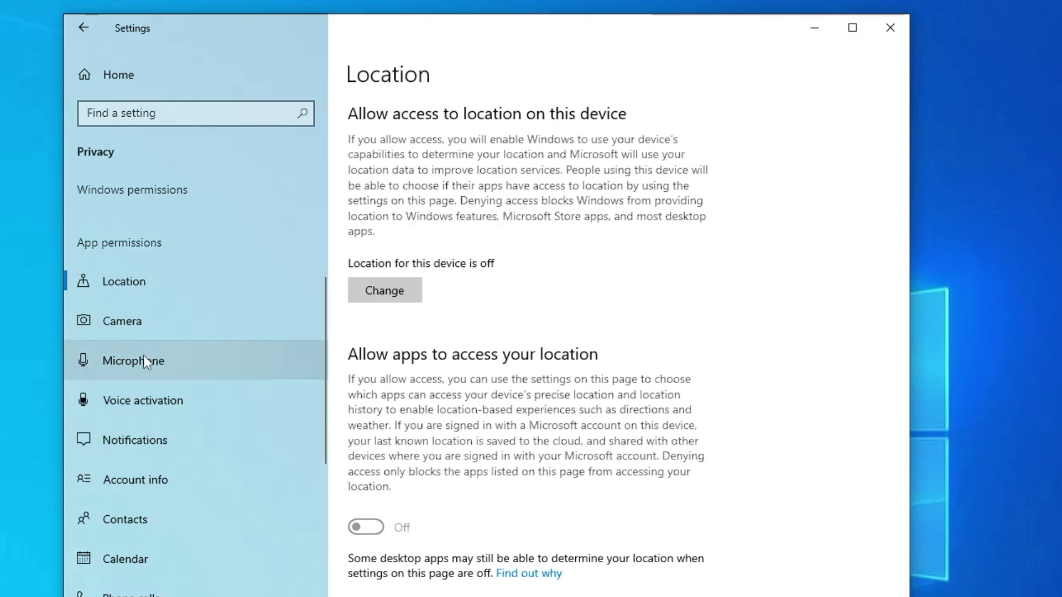
pyautogui.scroll(-1, 144, 362)
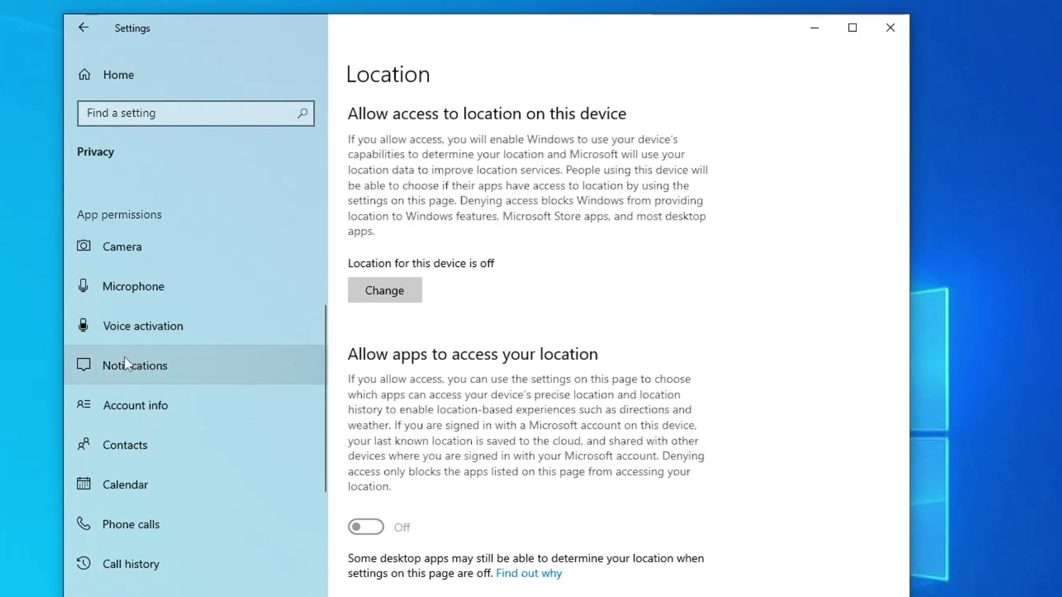
pyautogui.scroll(-2, 102, 456)
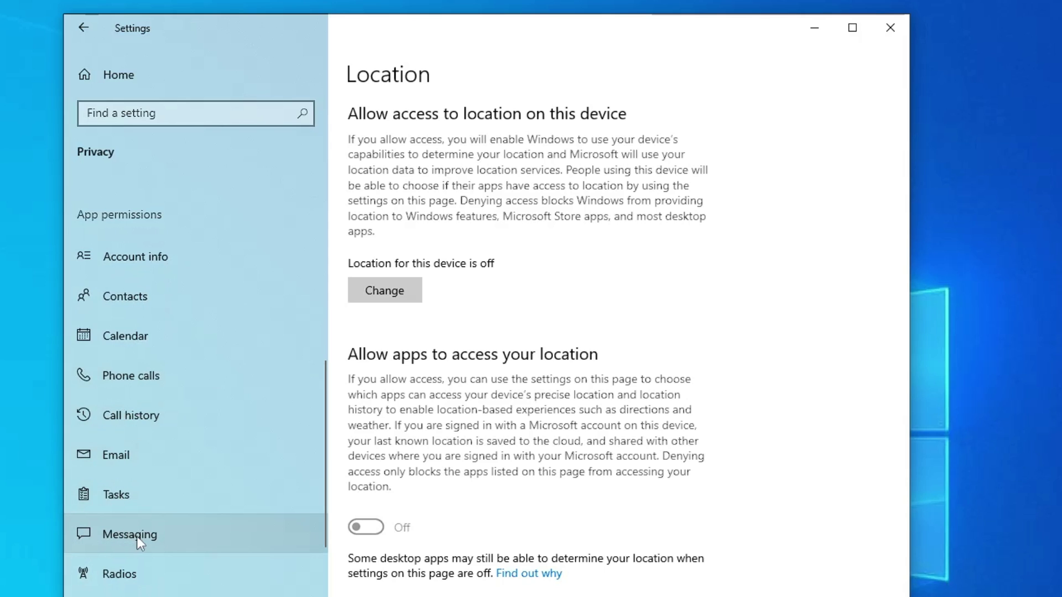
pyautogui.click(131, 569)
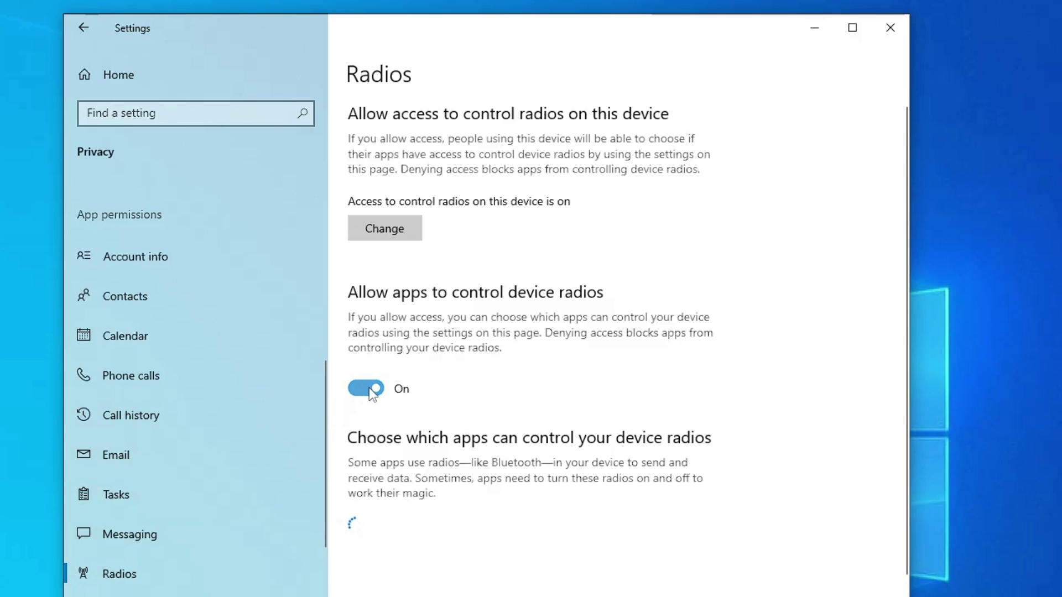
pyautogui.click(144, 533)
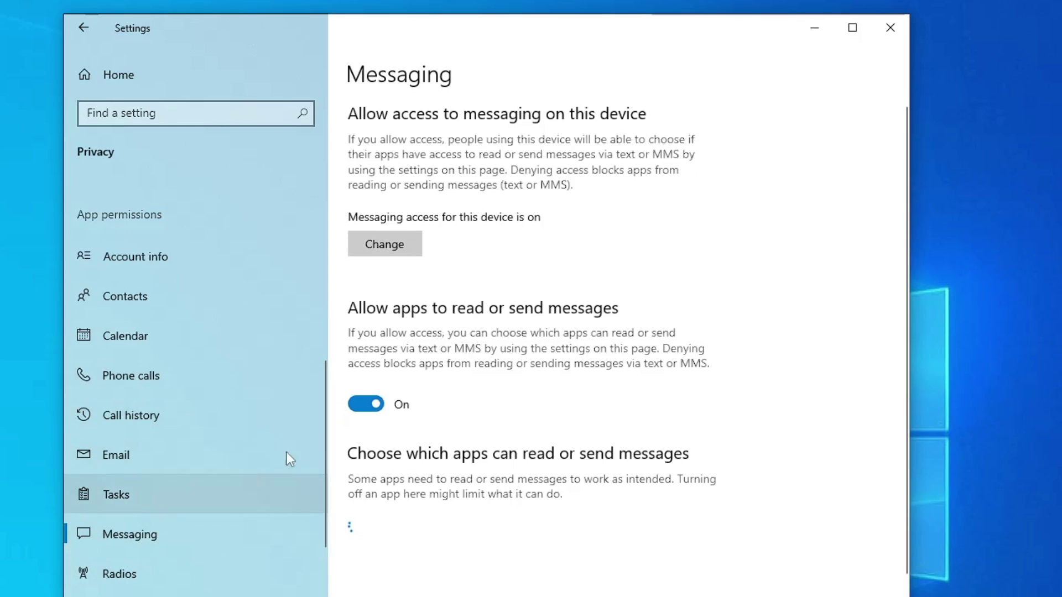
pyautogui.click(381, 407)
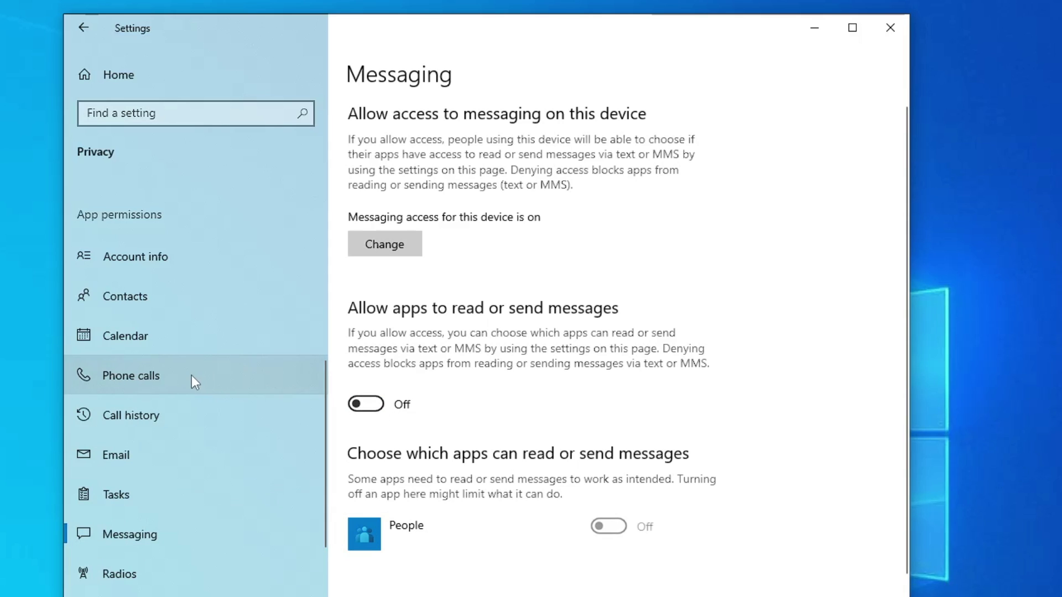
# Stop all apps running in the background and close Settings.
pyautogui.scroll(-5, 188, 387)
pyautogui.scroll(-1, 184, 396)
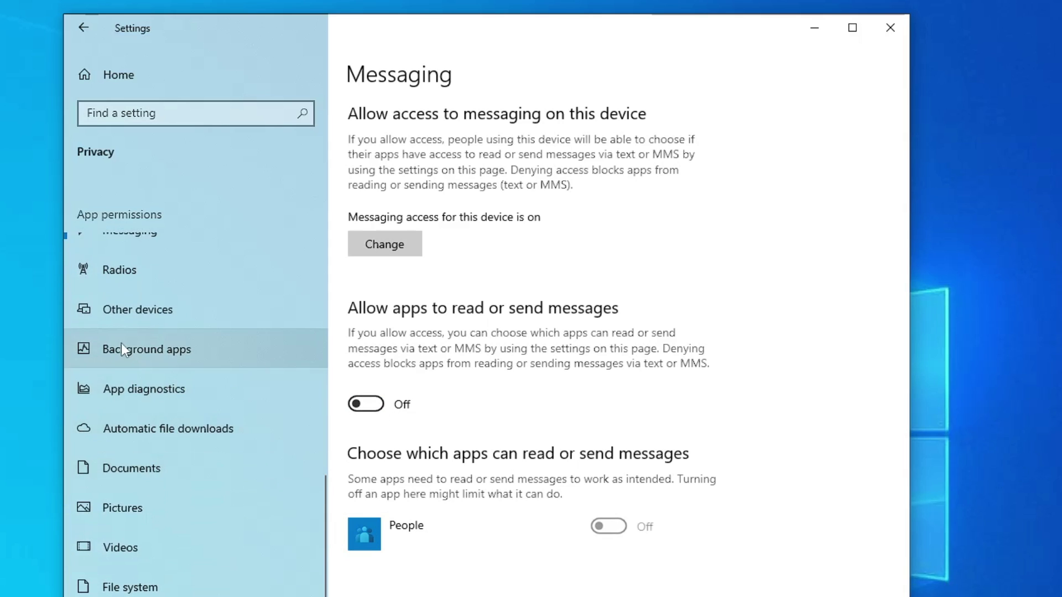
pyautogui.click(184, 349)
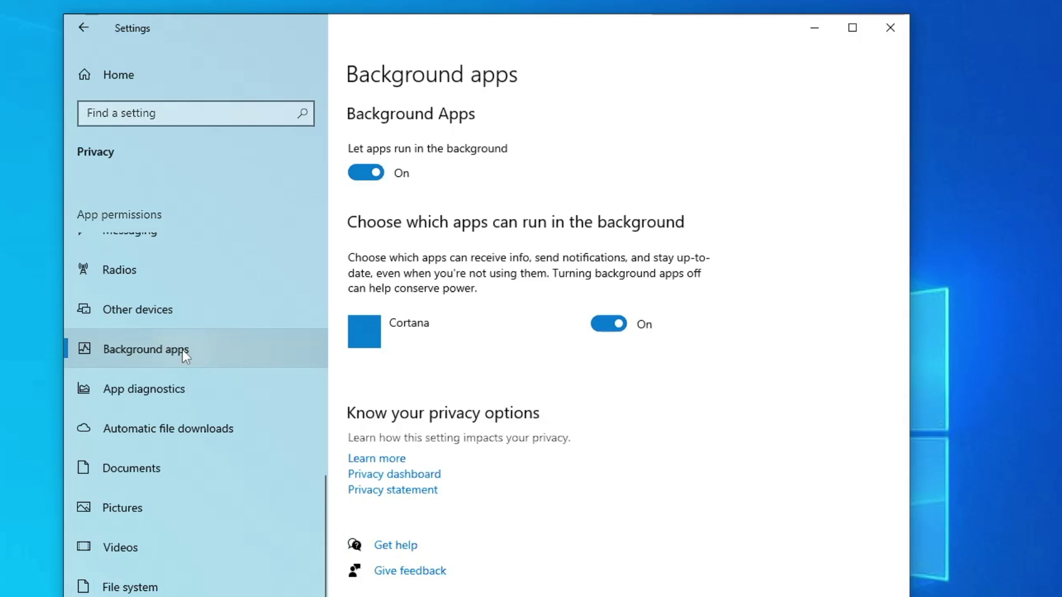
pyautogui.click(373, 176)
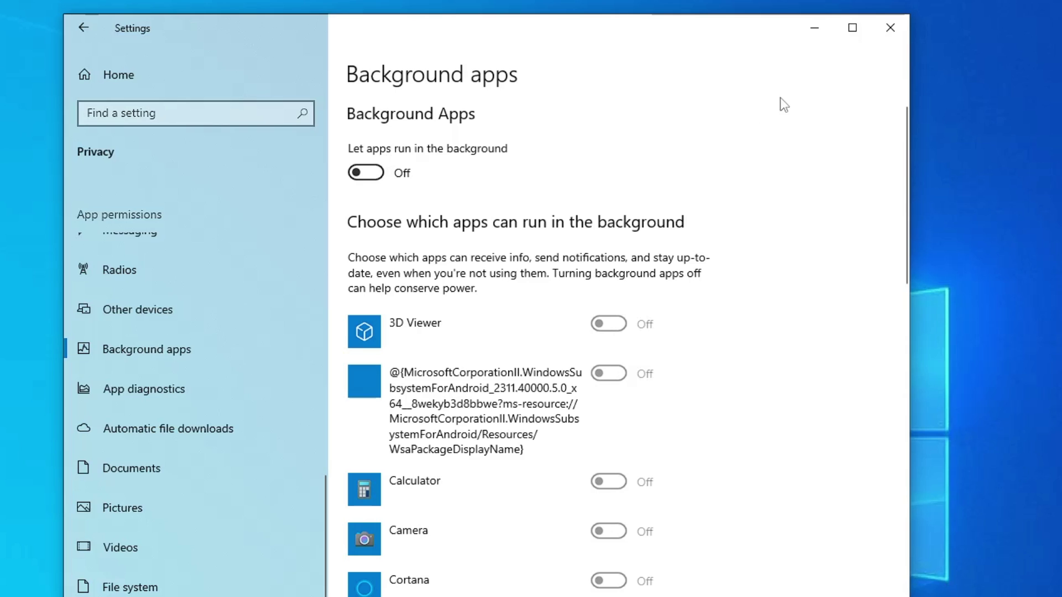
pyautogui.click(890, 31)
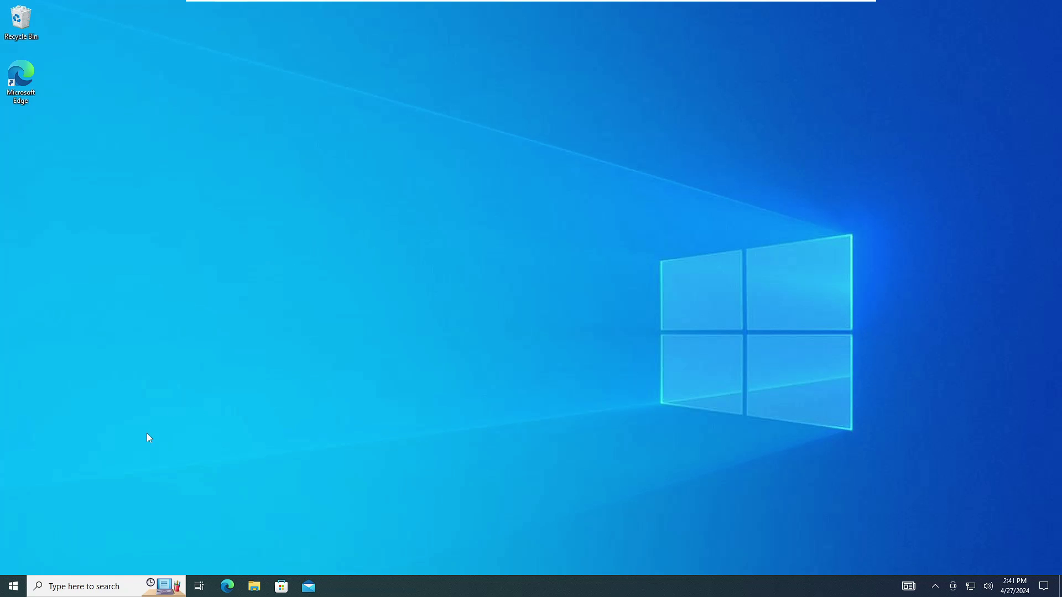
# Open System Properties via sysdm.cpl and bring up the Performance Options window.
pyautogui.click(83, 586)
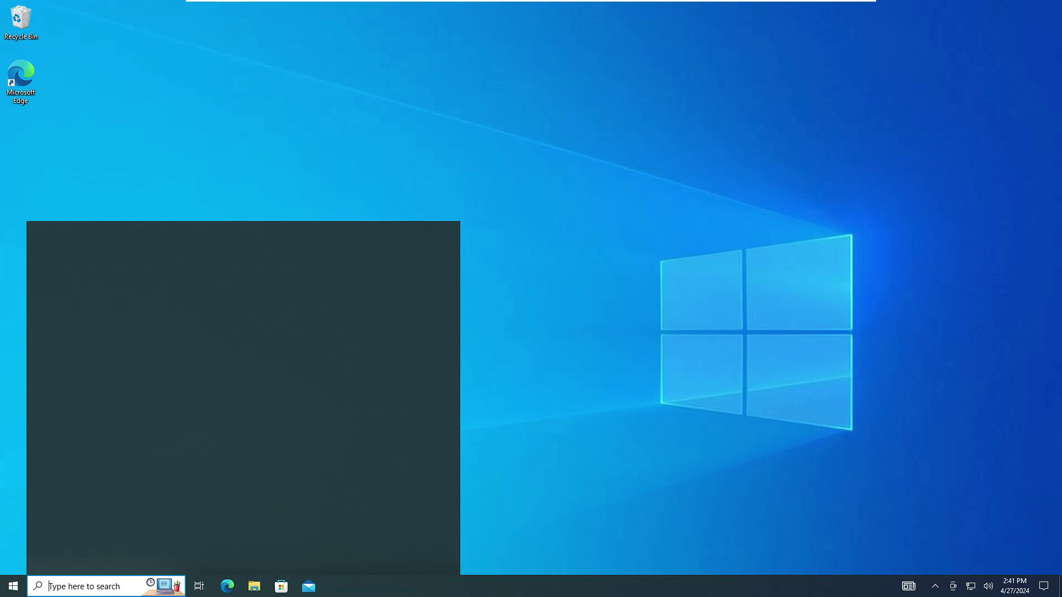
pyautogui.write('sysdm.')
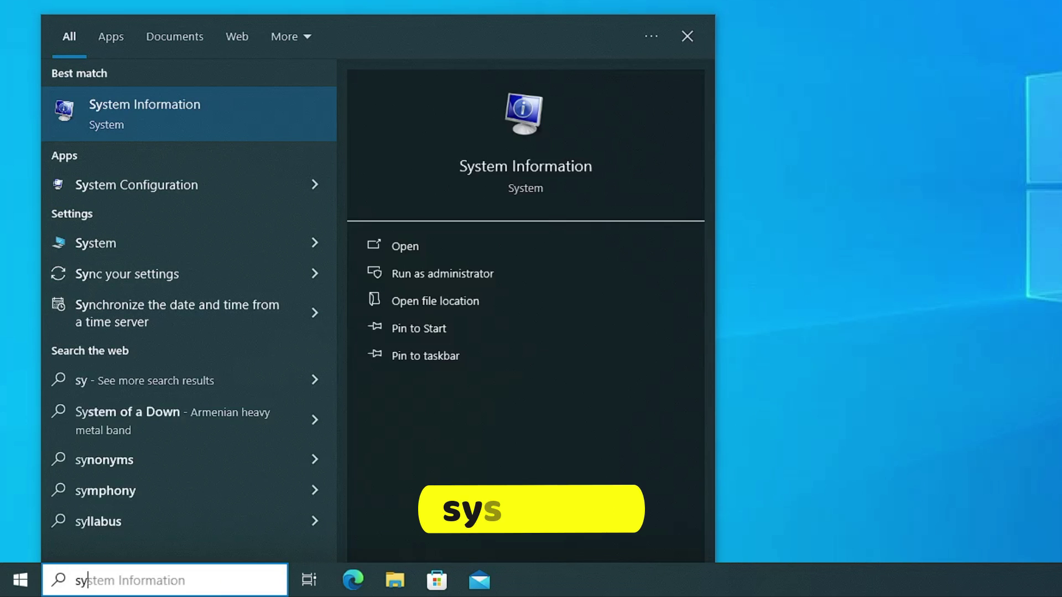
pyautogui.write('cpl')
pyautogui.press('Return')
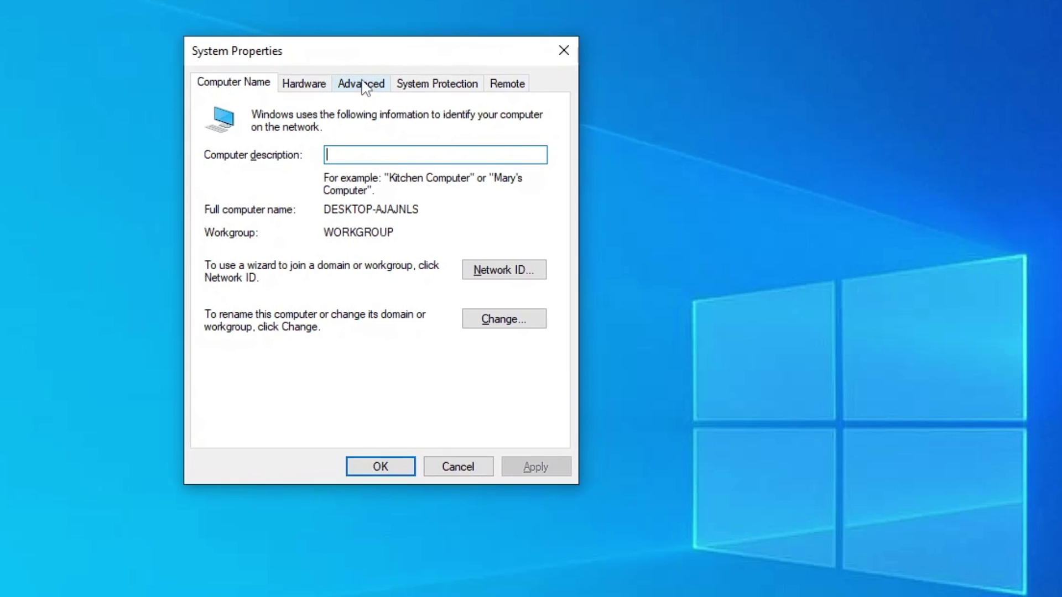
pyautogui.click(362, 86)
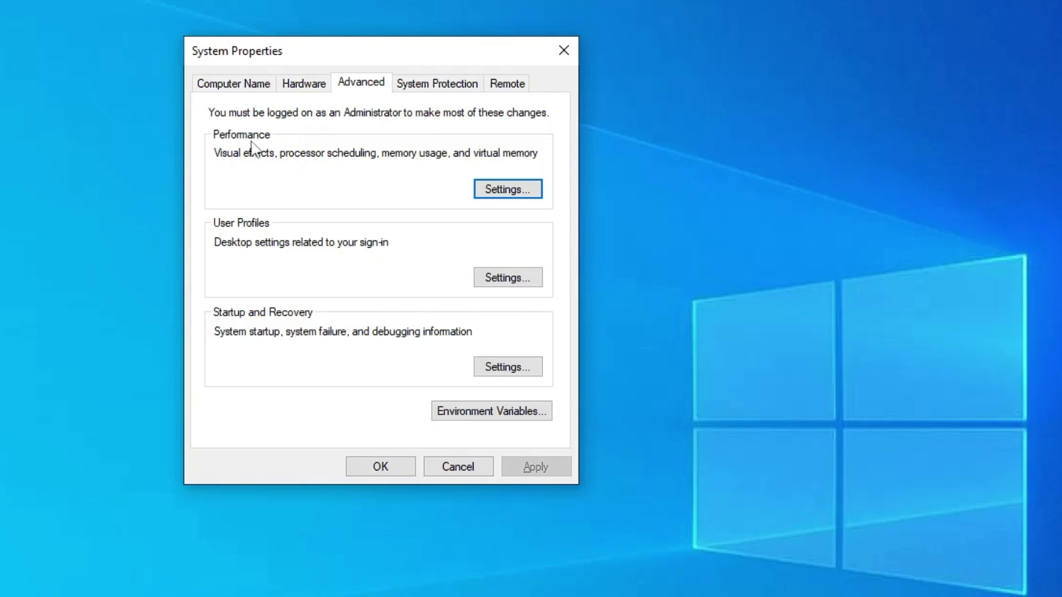
pyautogui.click(502, 194)
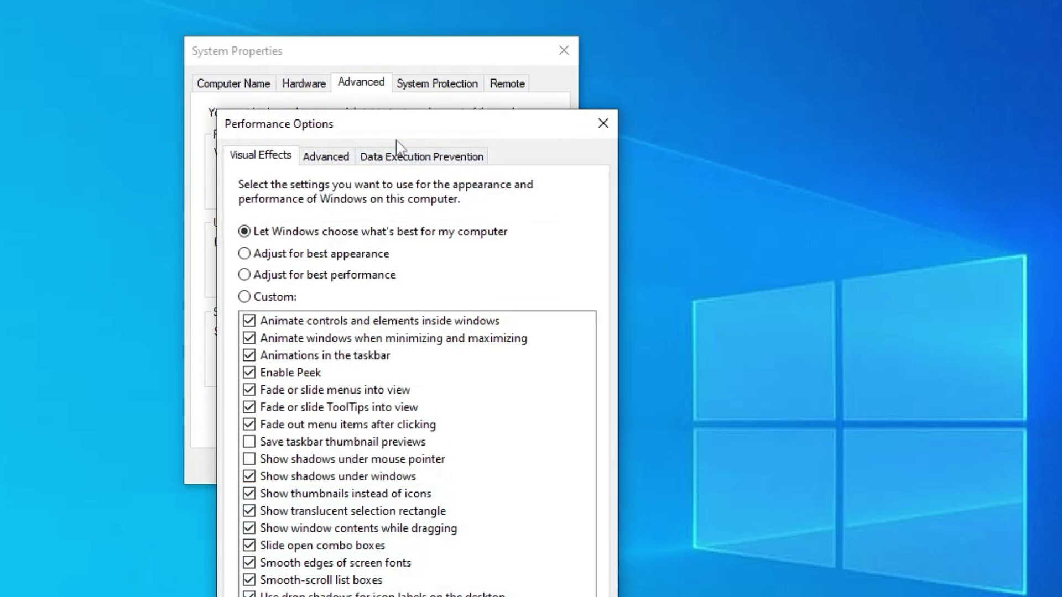
pyautogui.moveTo(381, 124); pyautogui.dragTo(383, 38)
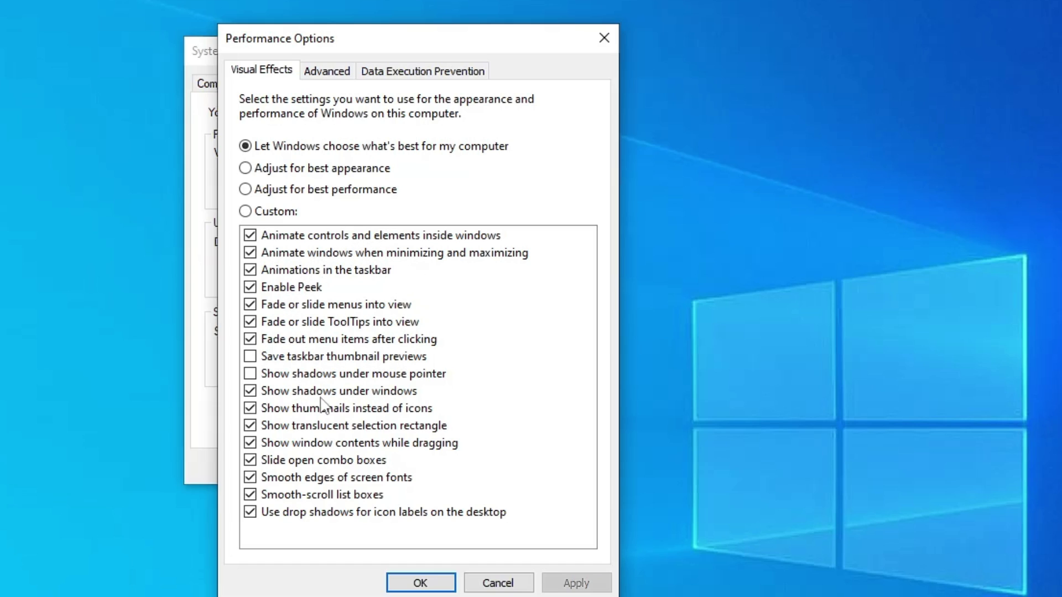
# Choose Adjust for best performance, keeping thumbnails and smooth screen-font edges, and apply.
pyautogui.click(285, 192)
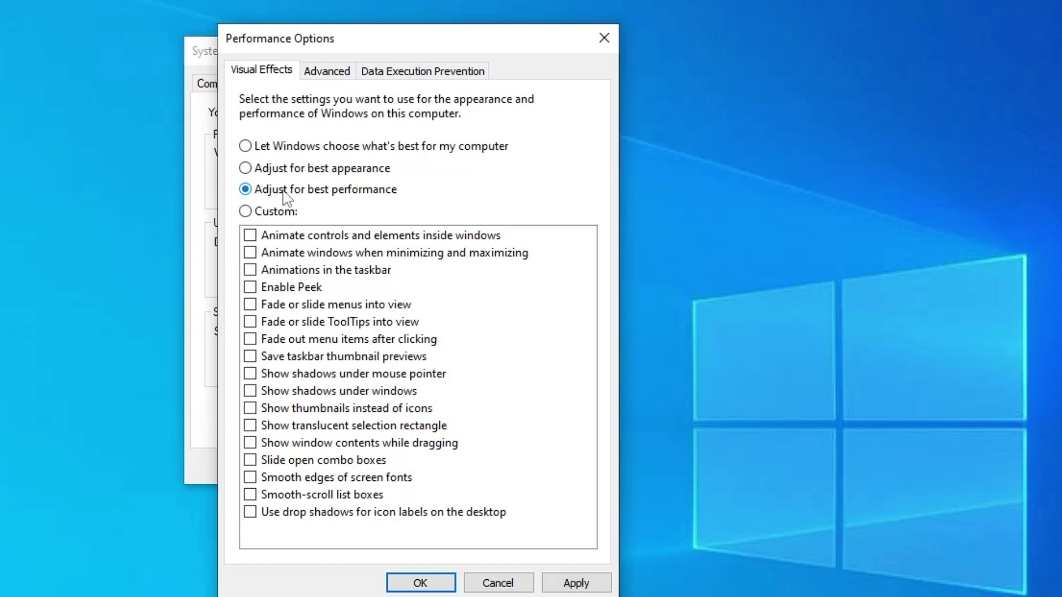
pyautogui.click(247, 410)
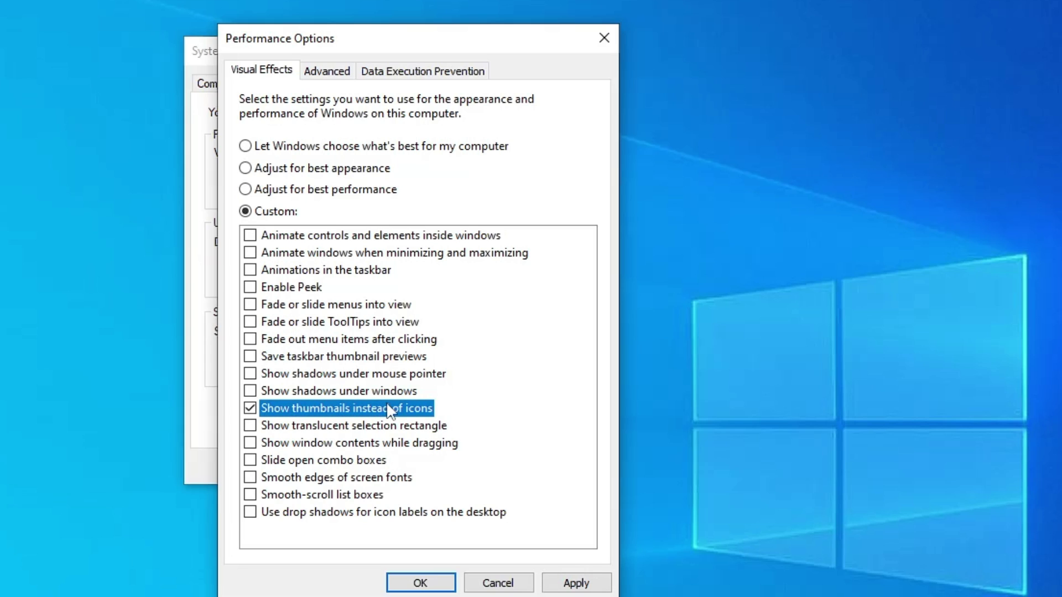
pyautogui.click(250, 478)
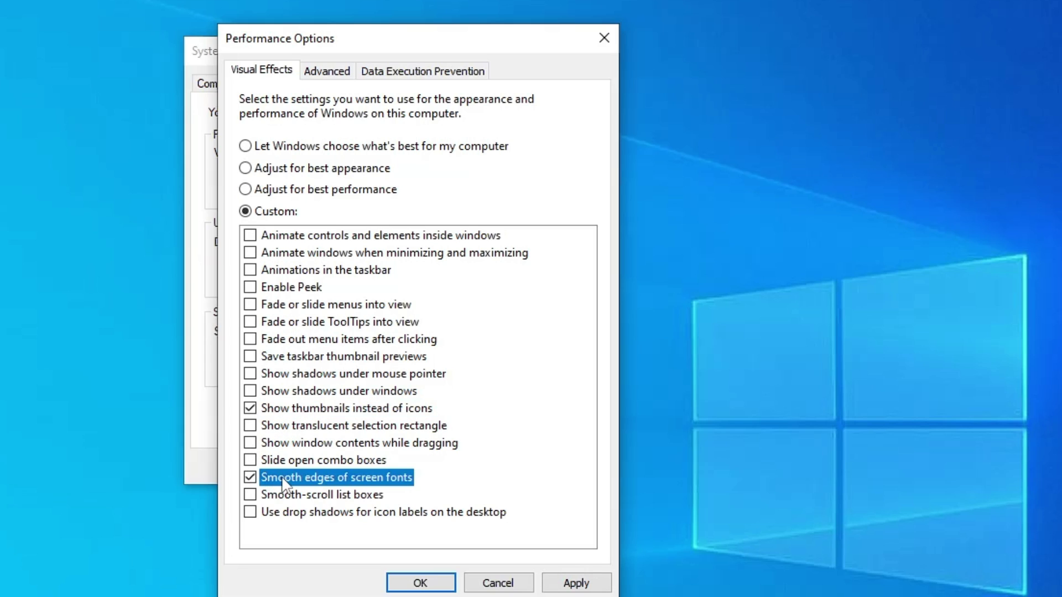
pyautogui.click(576, 581)
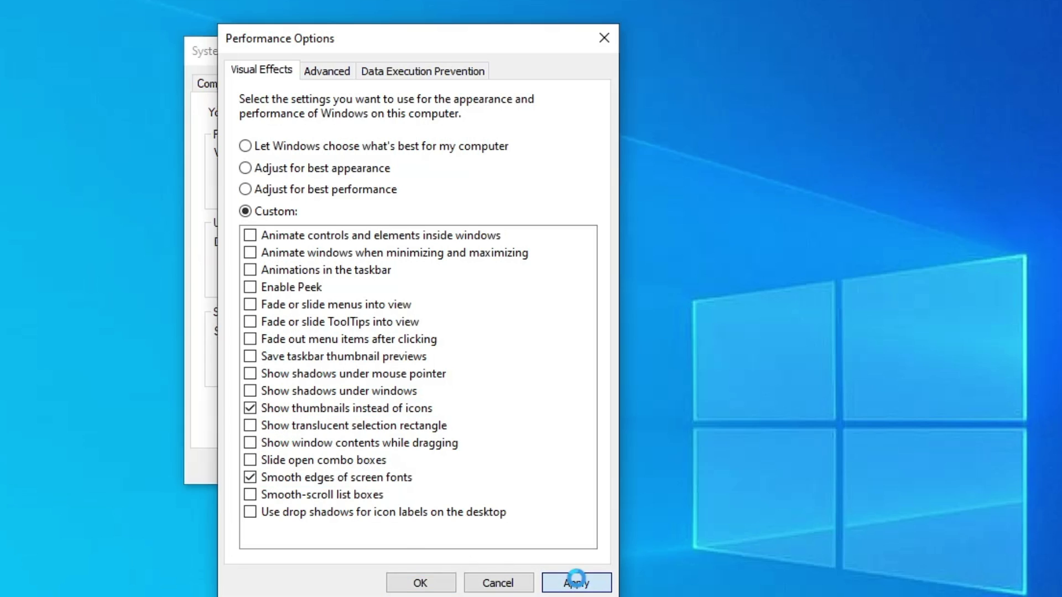
pyautogui.click(420, 583)
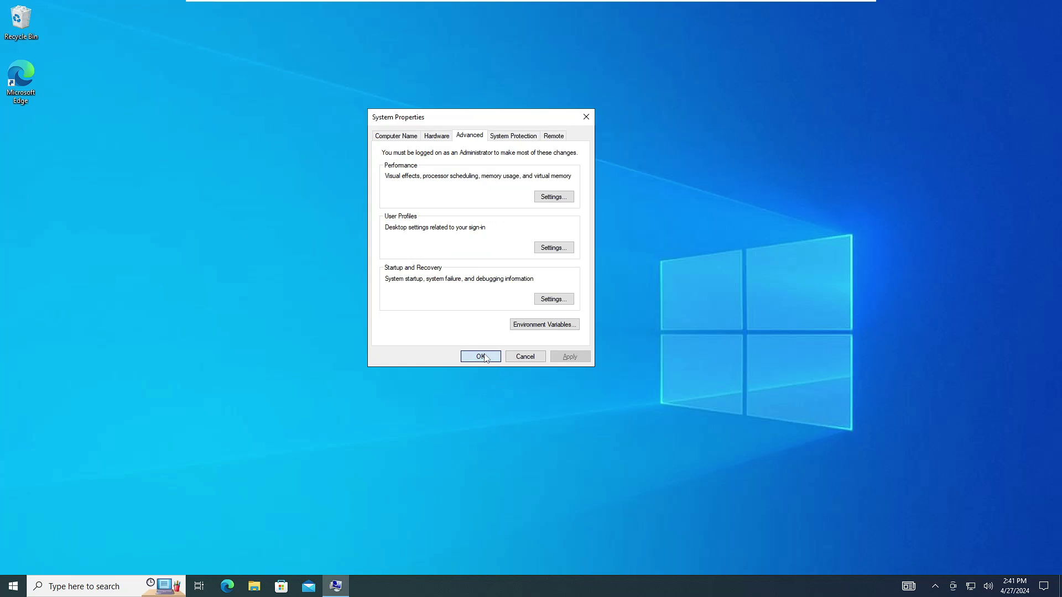
# Confirm System Properties with OK to return to the desktop.
pyautogui.click(480, 357)
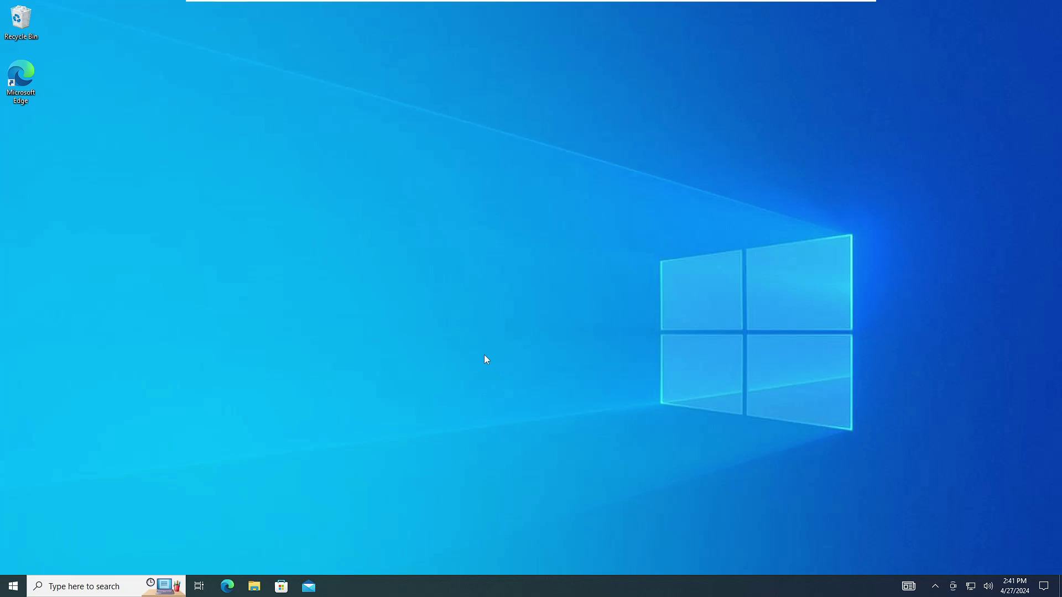